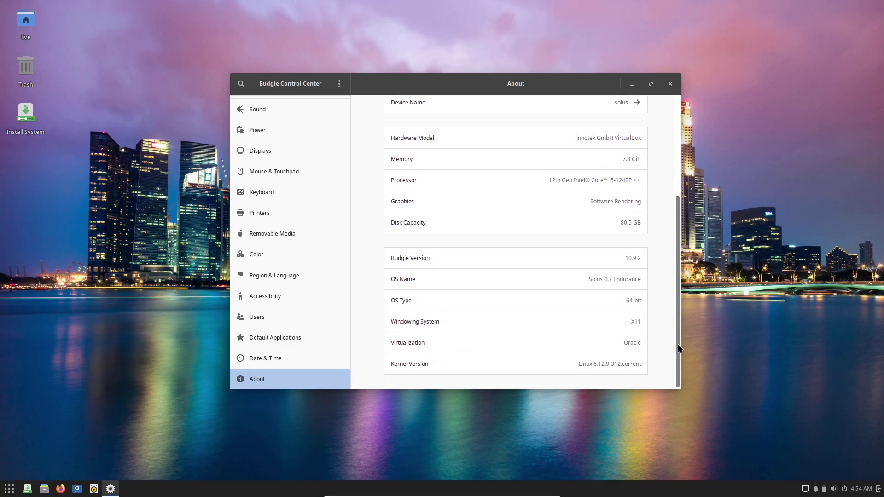
# - Maximize the Budgie Control Center window showing the About page
pyautogui.click(652, 84)
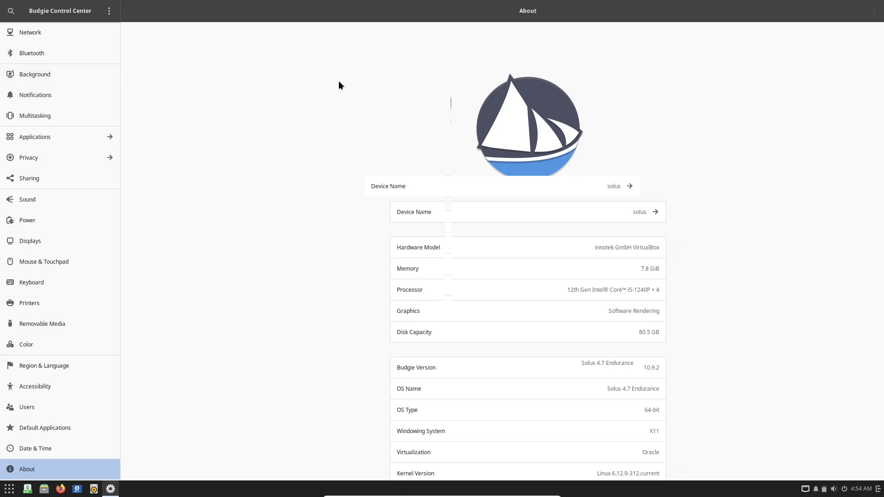
pyautogui.click(872, 12)
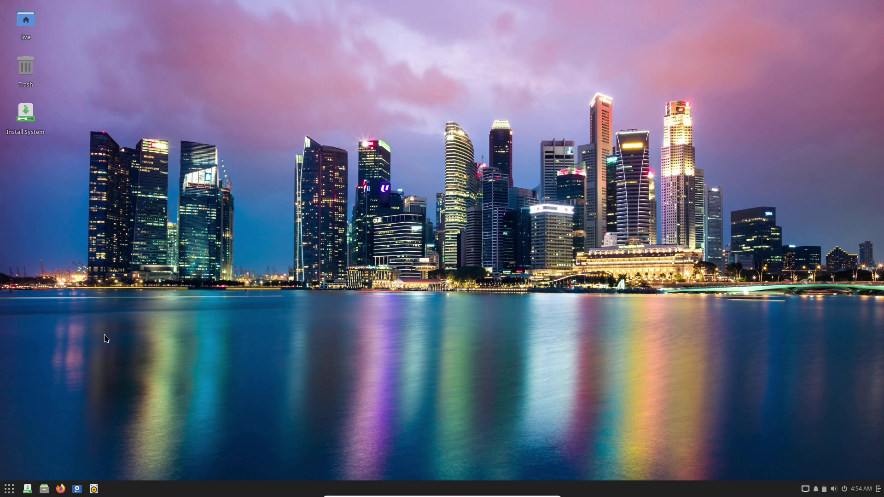
pyautogui.click(9, 489)
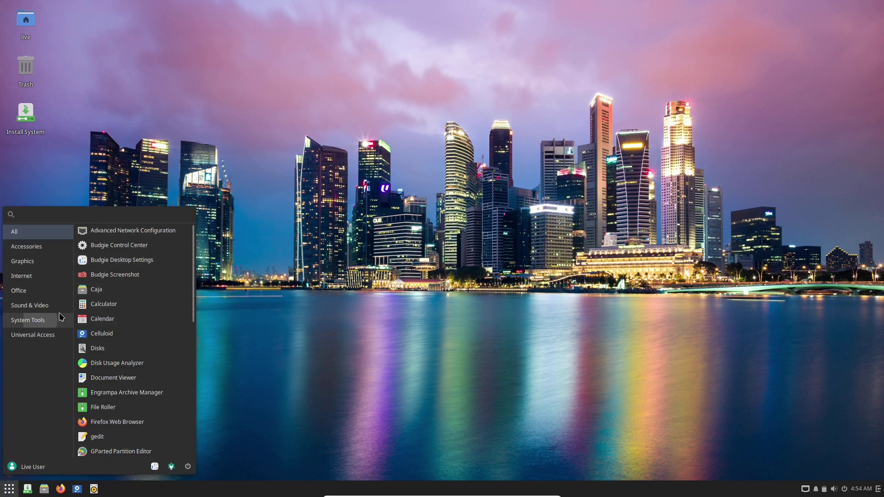
pyautogui.click(148, 406)
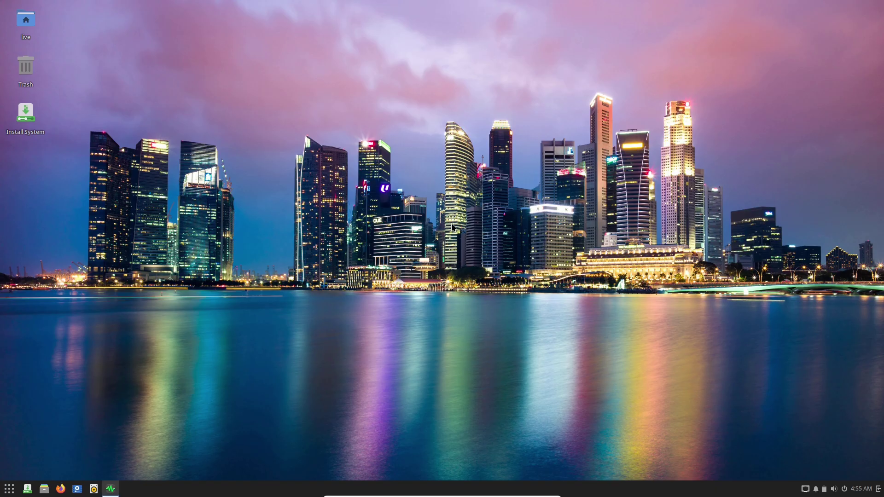
pyautogui.click(414, 54)
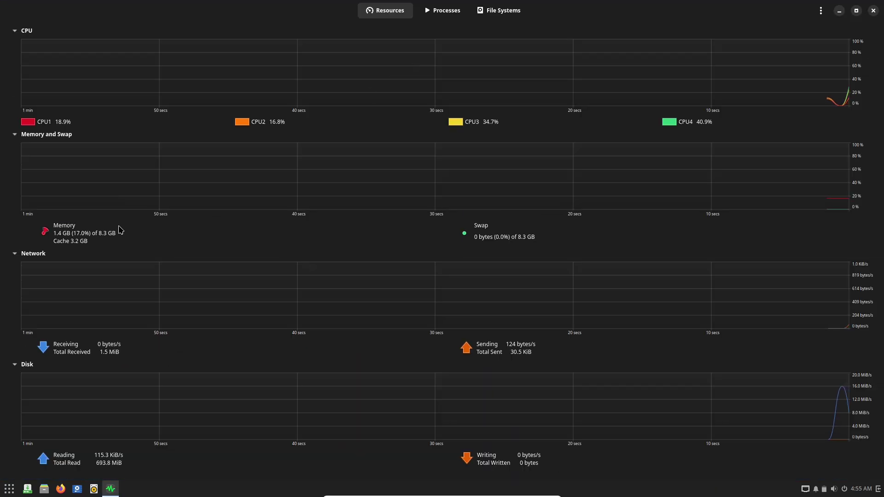
pyautogui.click(17, 365)
pyautogui.click(18, 317)
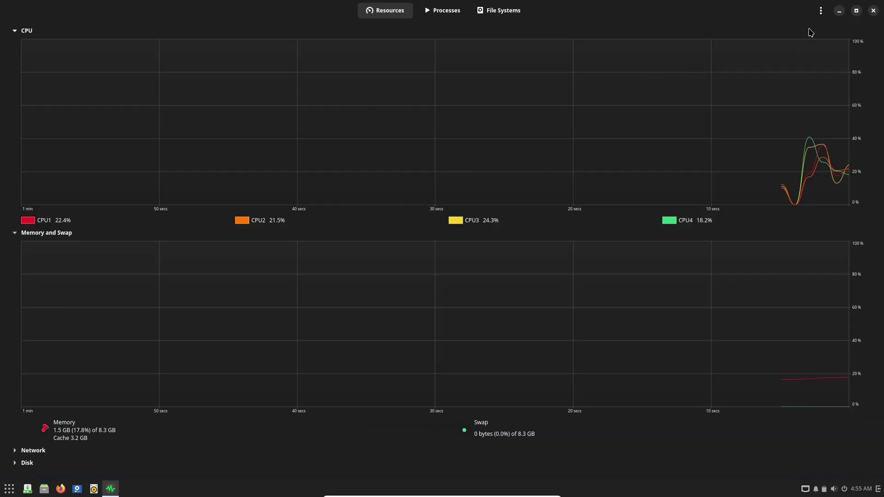
pyautogui.click(821, 10)
pyautogui.click(810, 99)
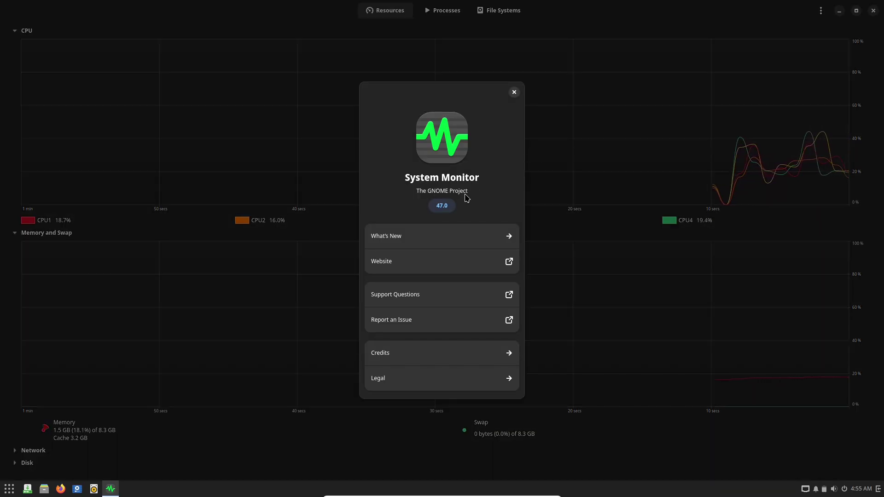
pyautogui.click(514, 93)
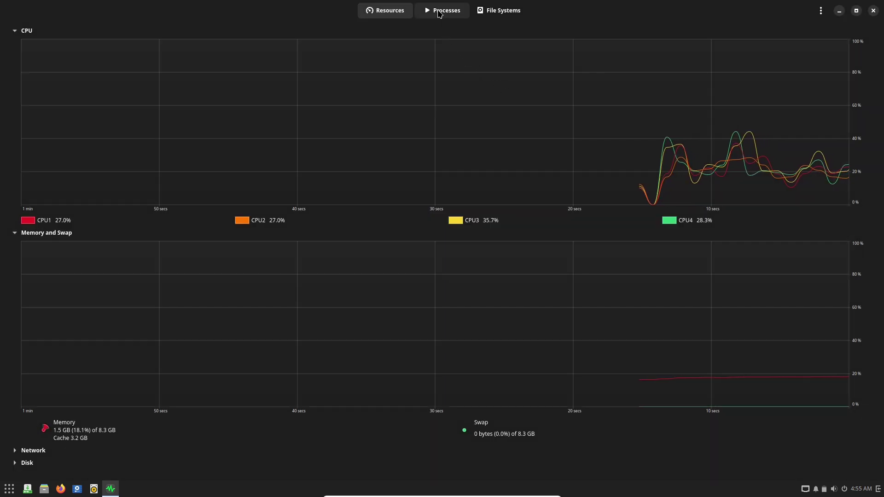
pyautogui.click(442, 11)
pyautogui.scroll(-5, 881, 190)
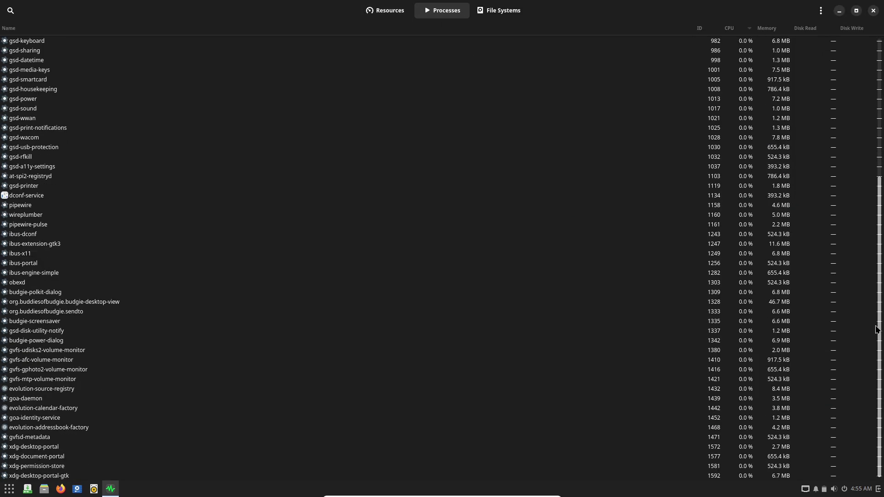
pyautogui.click(389, 12)
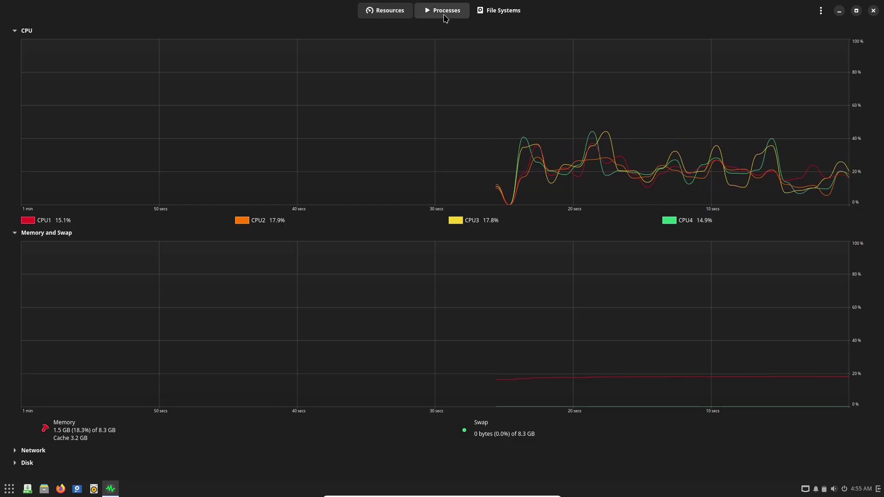
pyautogui.click(445, 18)
pyautogui.click(379, 18)
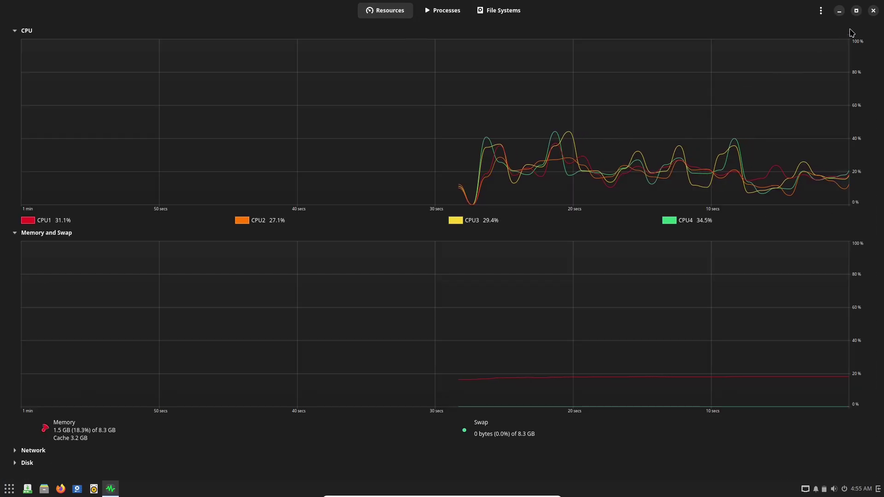
pyautogui.click(873, 10)
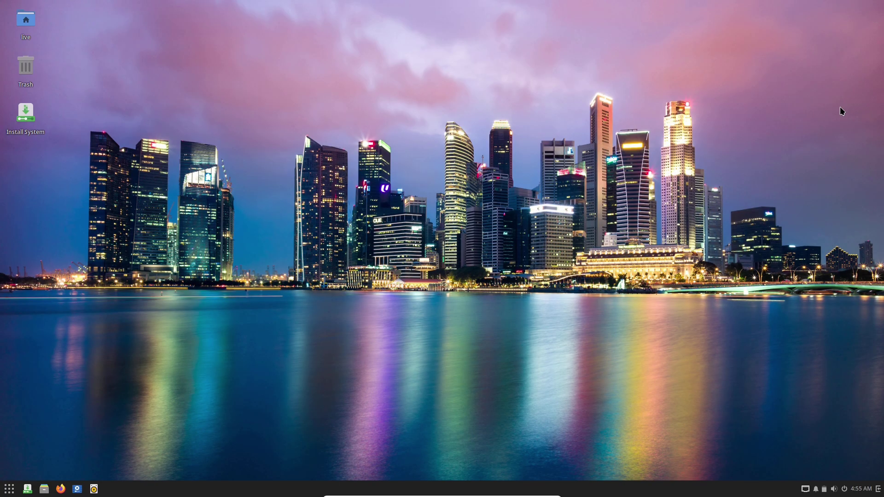
pyautogui.click(878, 489)
pyautogui.click(856, 14)
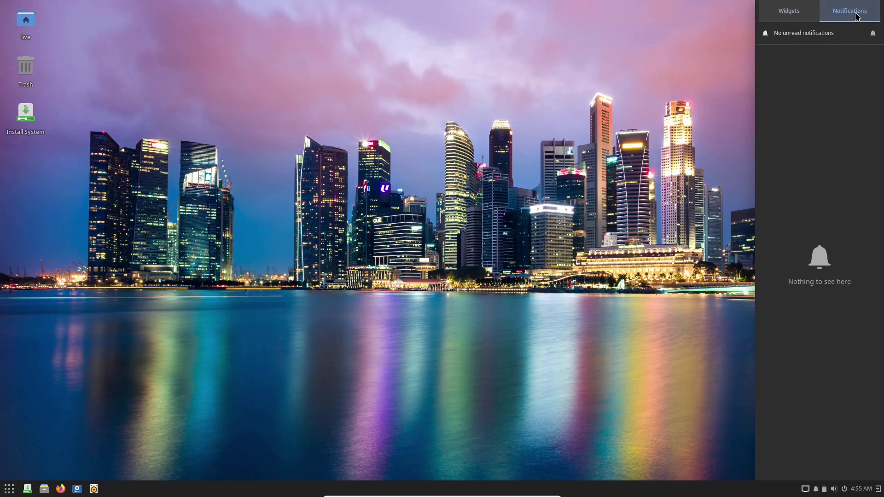
pyautogui.click(800, 14)
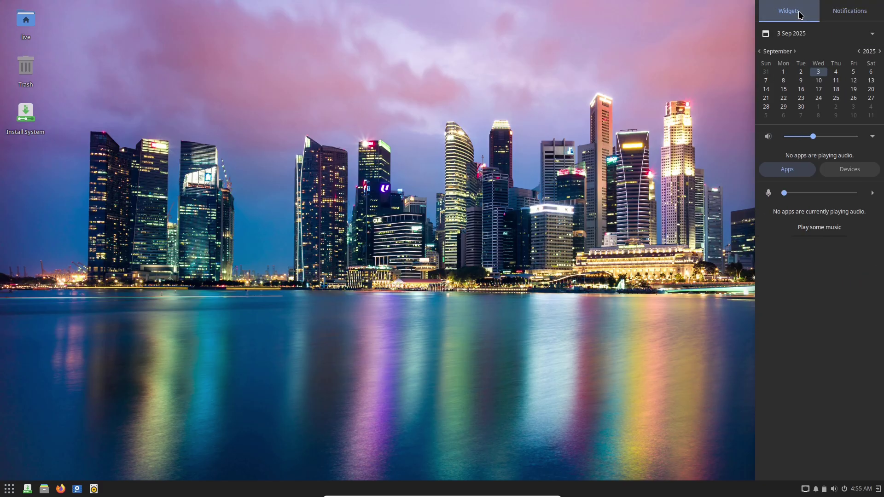
pyautogui.click(841, 16)
pyautogui.click(878, 490)
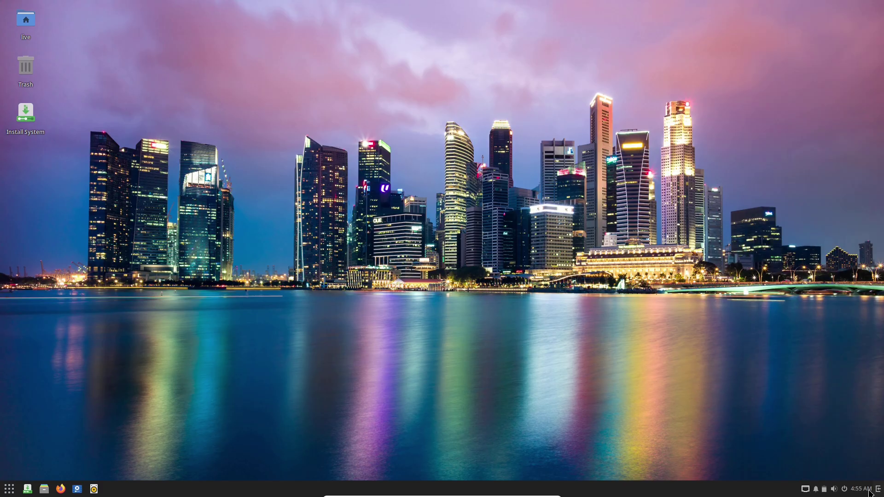
pyautogui.click(835, 490)
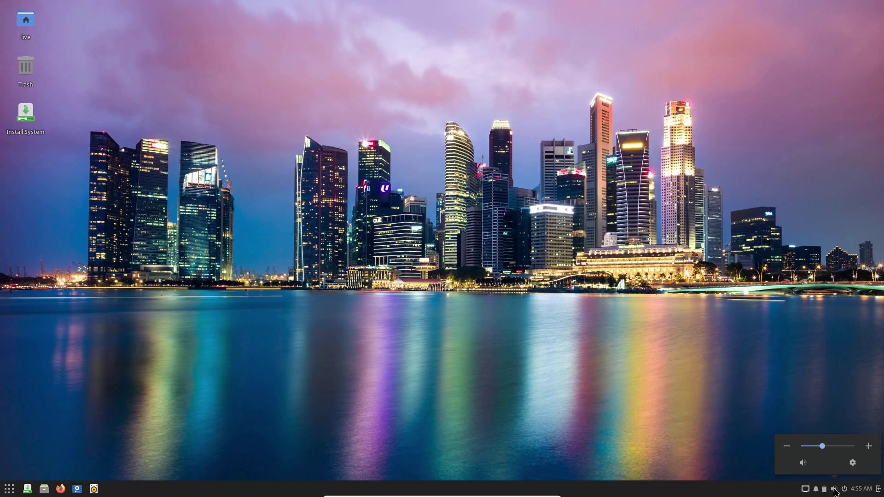
pyautogui.click(825, 490)
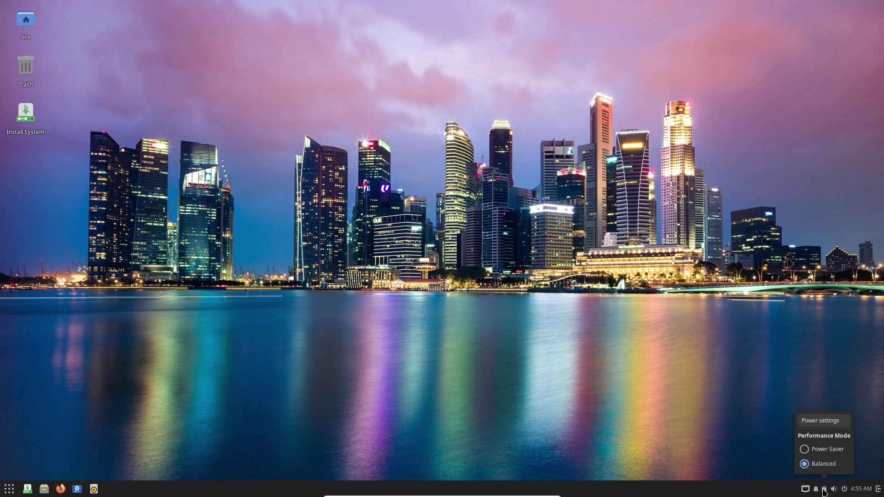
pyautogui.click(825, 491)
pyautogui.click(817, 490)
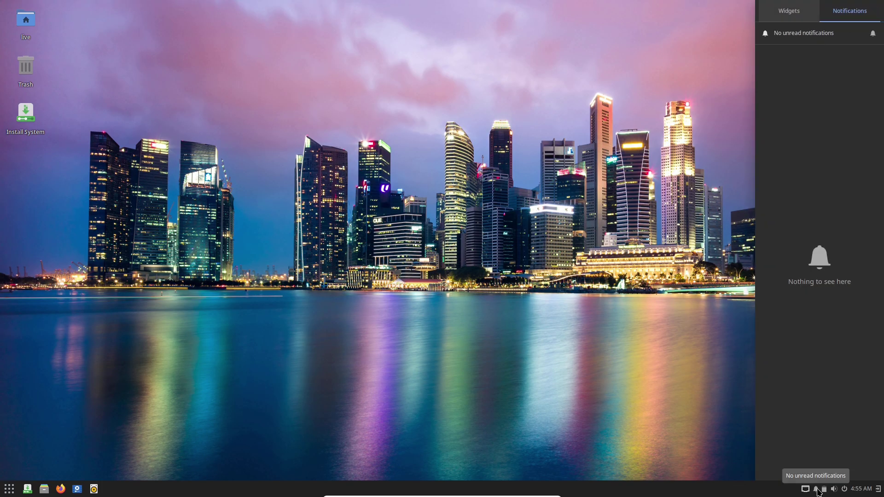
pyautogui.click(817, 490)
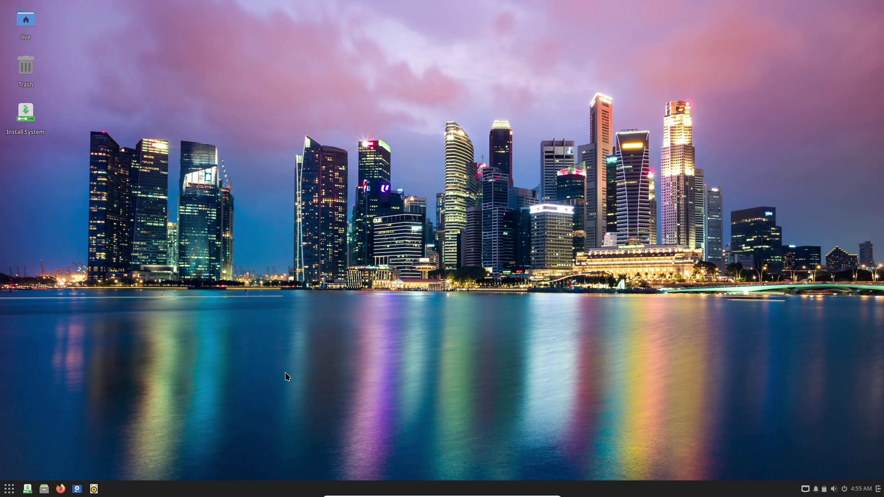
# - Browse the app menu's Accessories, Graphics, Internet, Office, Sound & Video, System Tools and Universal Access categories
pyautogui.click(12, 488)
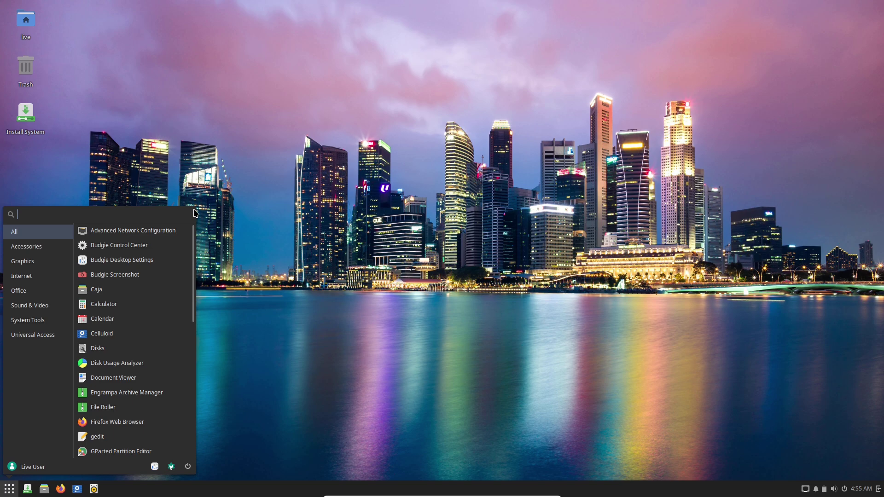
pyautogui.click(26, 247)
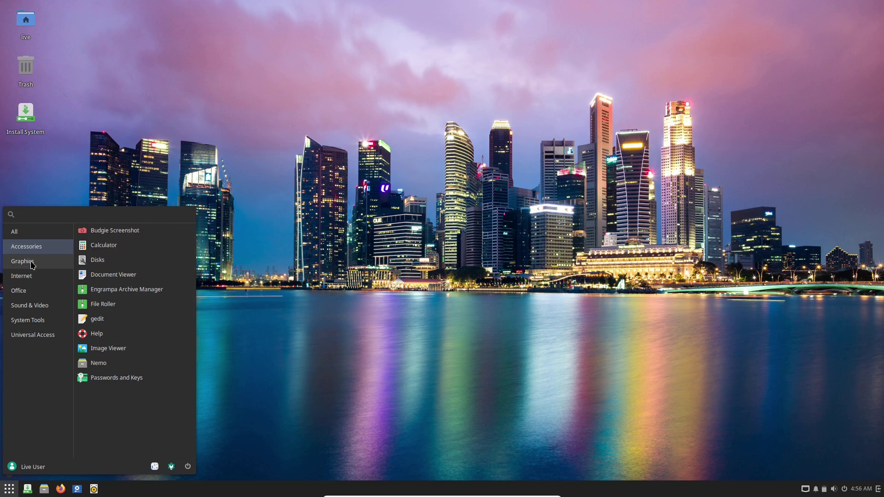
pyautogui.click(32, 263)
pyautogui.click(30, 278)
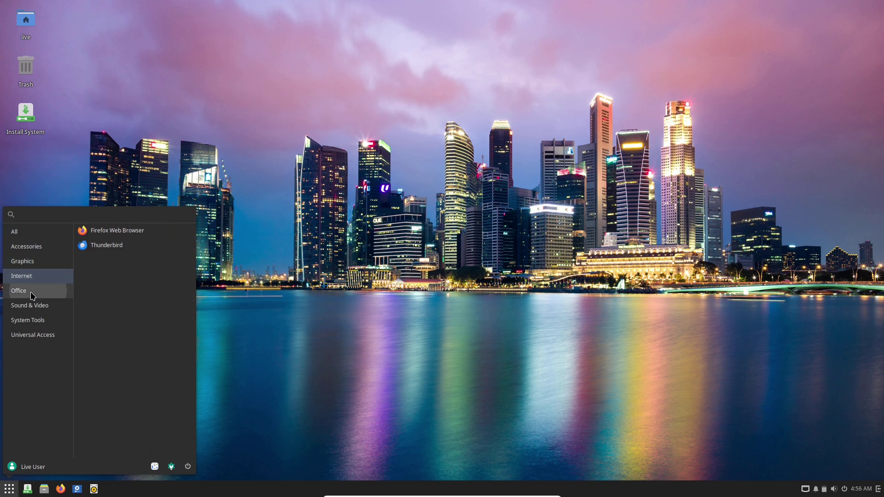
pyautogui.click(32, 296)
pyautogui.click(32, 304)
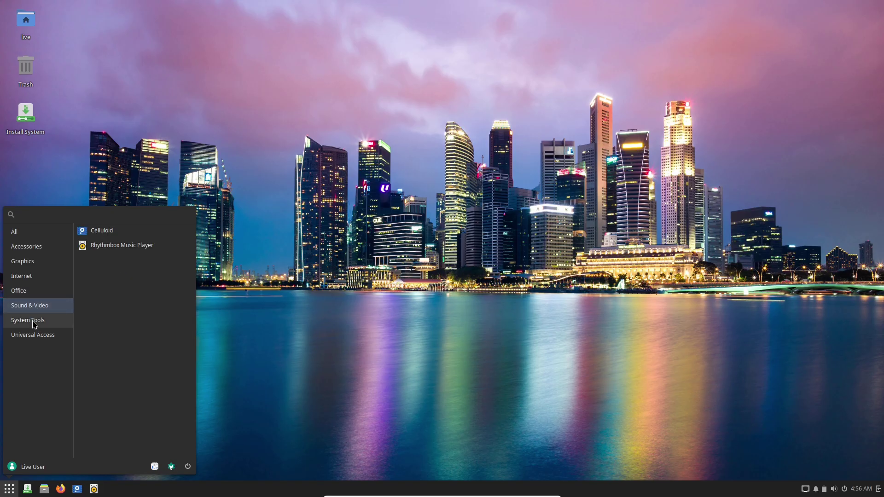
pyautogui.click(33, 322)
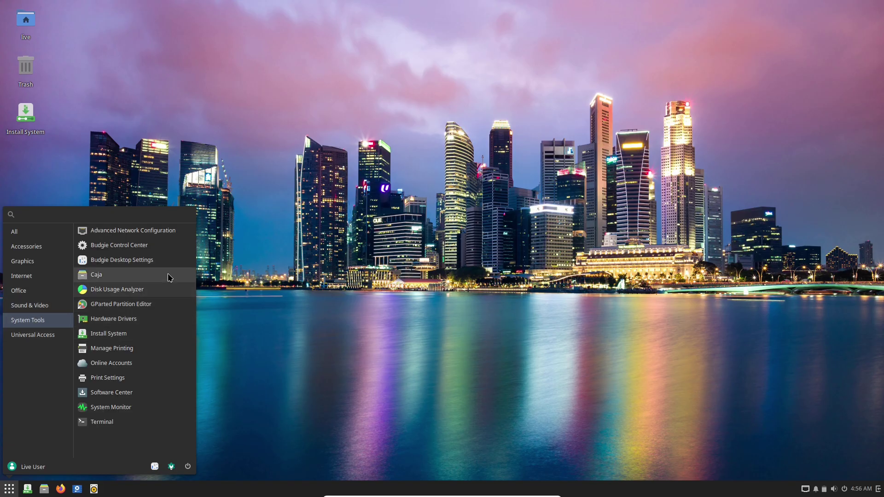
pyautogui.click(43, 335)
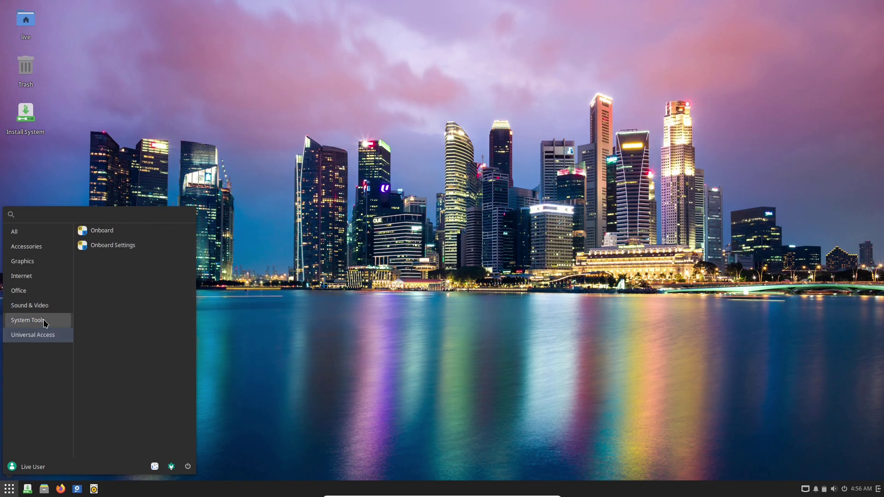
pyautogui.click(43, 320)
# - Launch Budgie Control Center, view its Multitasking page, then close the window
pyautogui.click(154, 243)
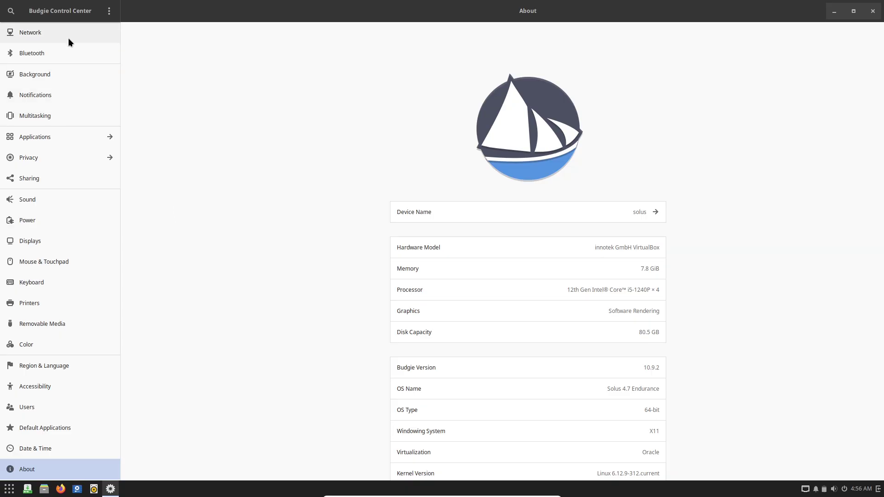
pyautogui.click(83, 118)
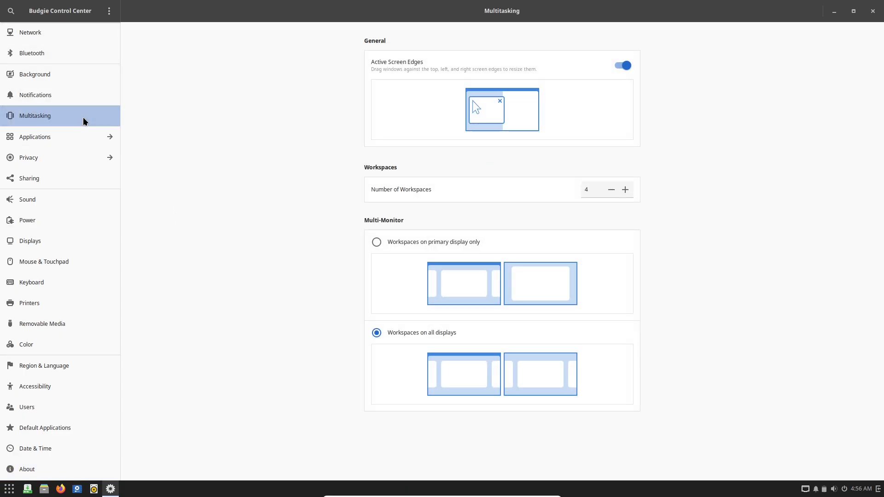
pyautogui.click(873, 10)
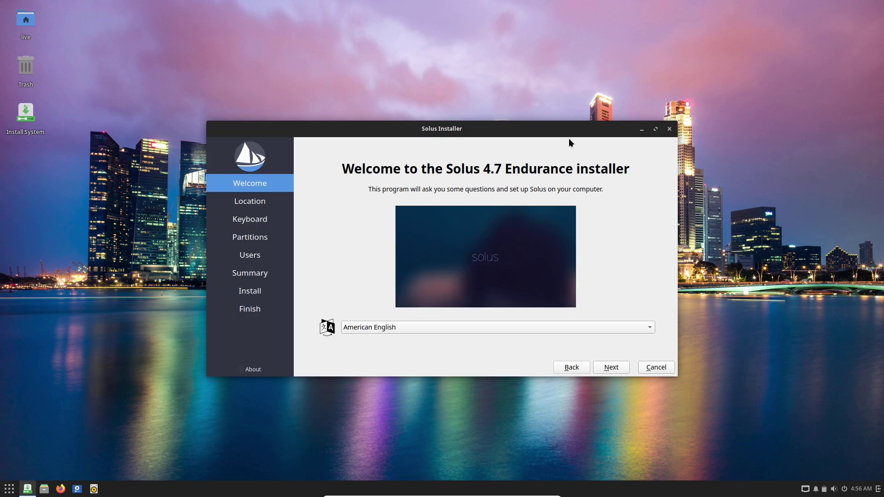
# - Maximize the Solus Installer and view, then dismiss, its About information
pyautogui.click(658, 131)
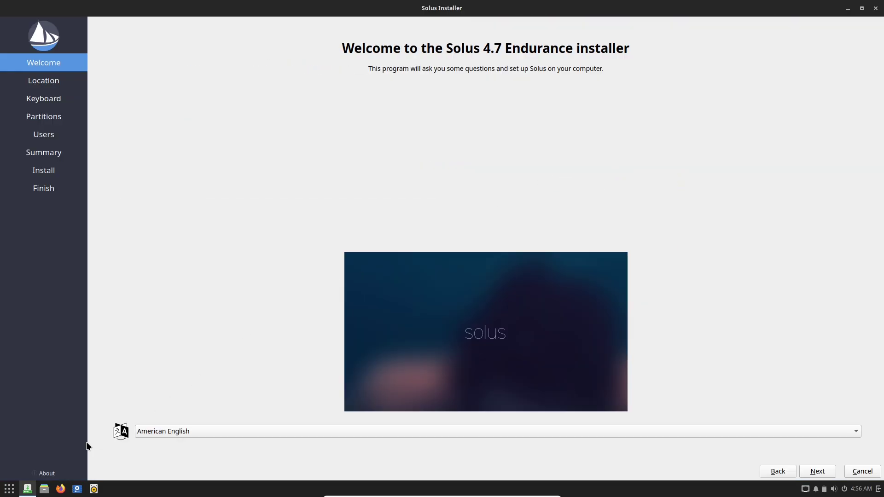
pyautogui.click(48, 474)
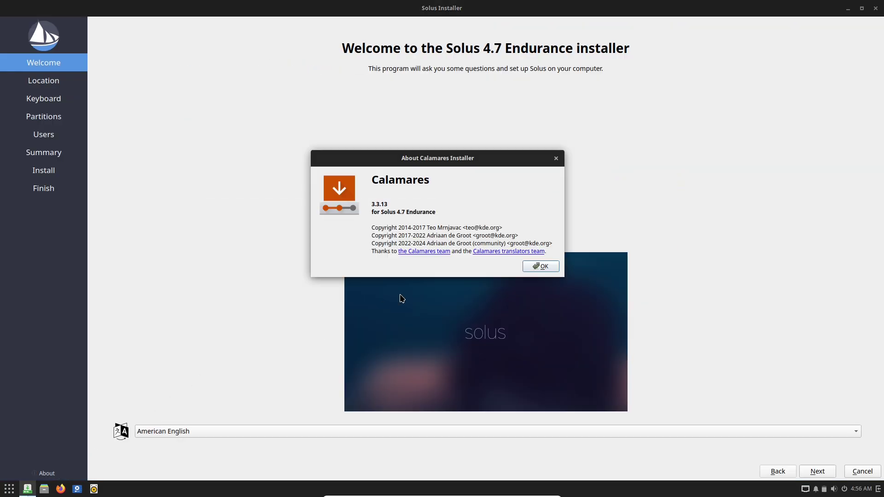
pyautogui.click(537, 267)
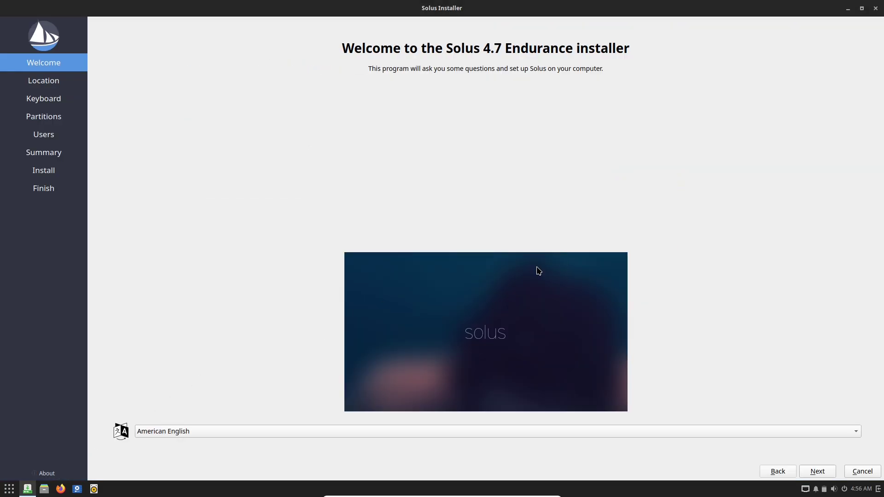
# - Advance through the installer choosing Los Angeles and Erase disk, then start cancelling
pyautogui.click(817, 478)
pyautogui.click(355, 97)
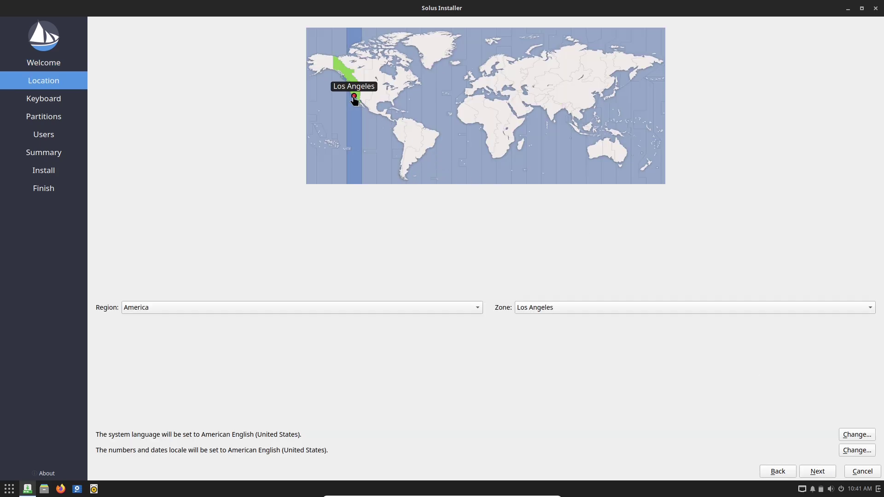
pyautogui.click(816, 471)
pyautogui.click(816, 471)
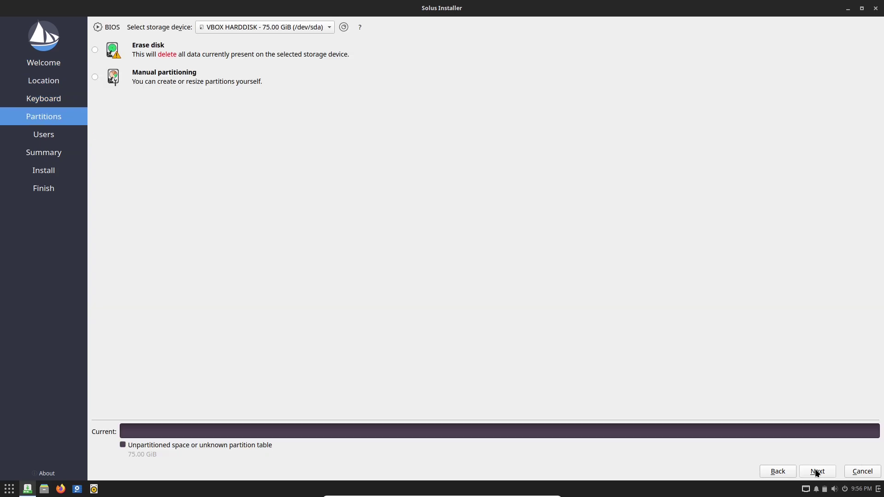
pyautogui.click(94, 50)
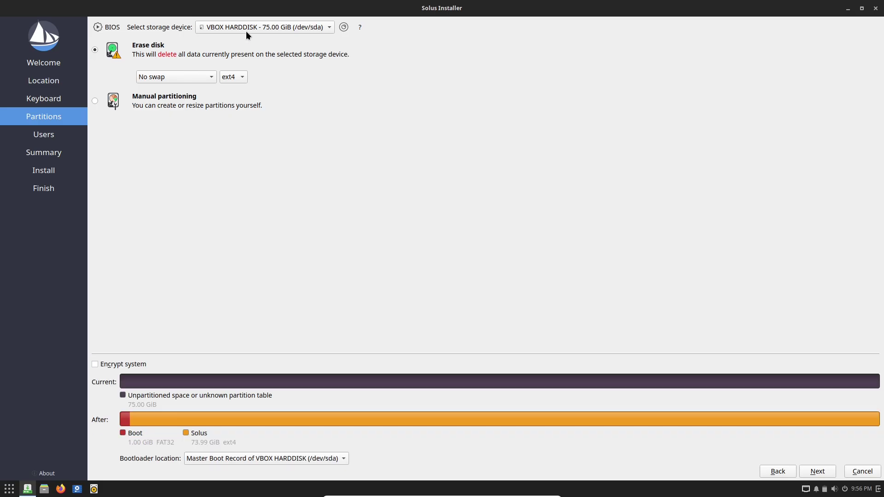
pyautogui.click(812, 469)
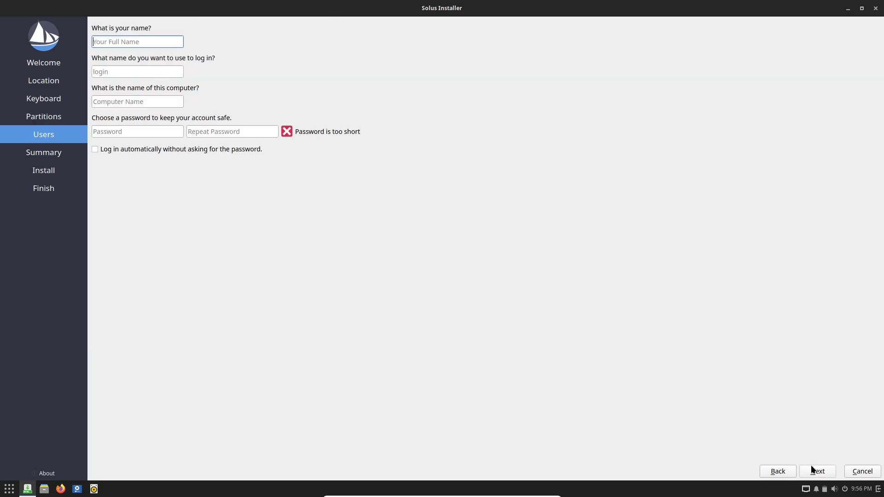
pyautogui.click(859, 470)
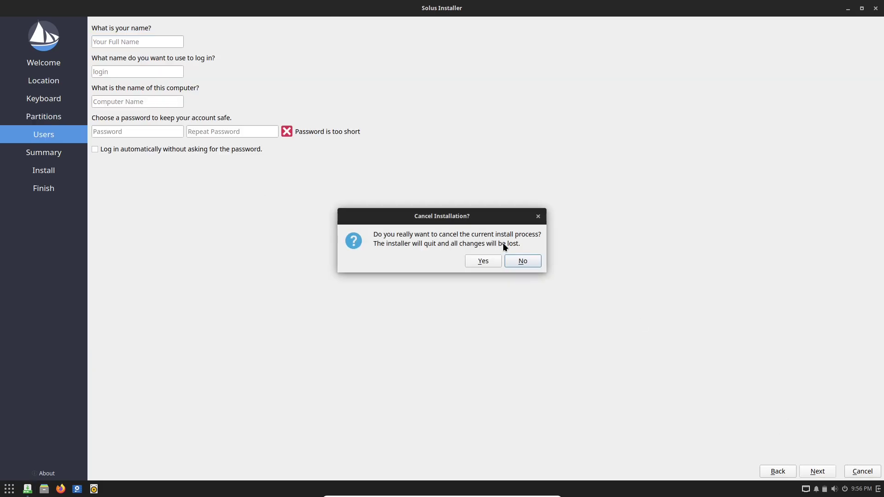
# - Quit the installer, then open and close the About system settings page from the app menu
pyautogui.click(476, 264)
pyautogui.click(13, 487)
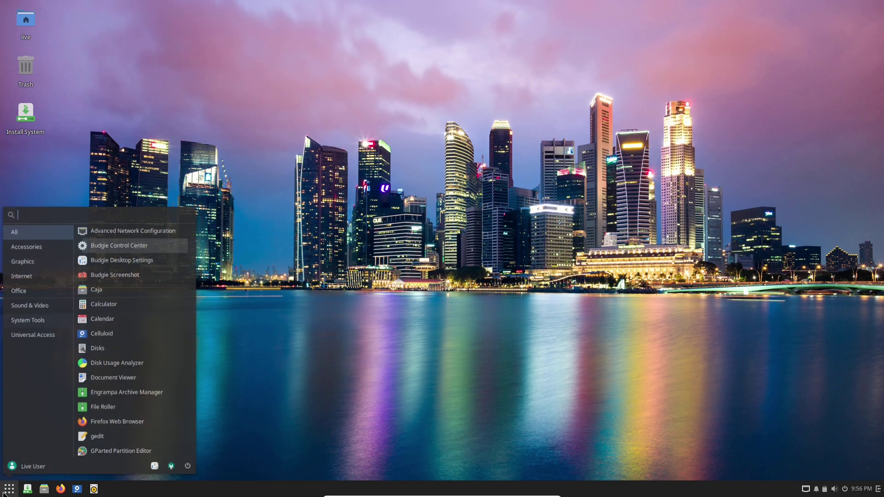
pyautogui.write('ter')
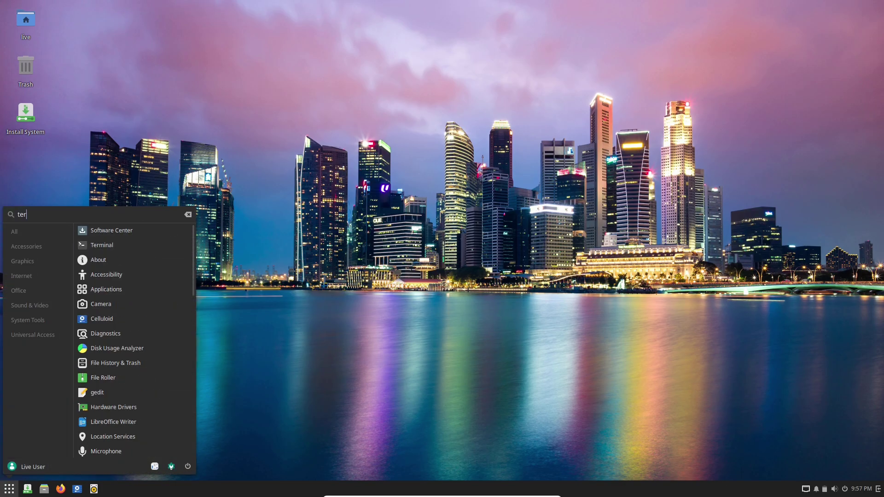
pyautogui.click(130, 260)
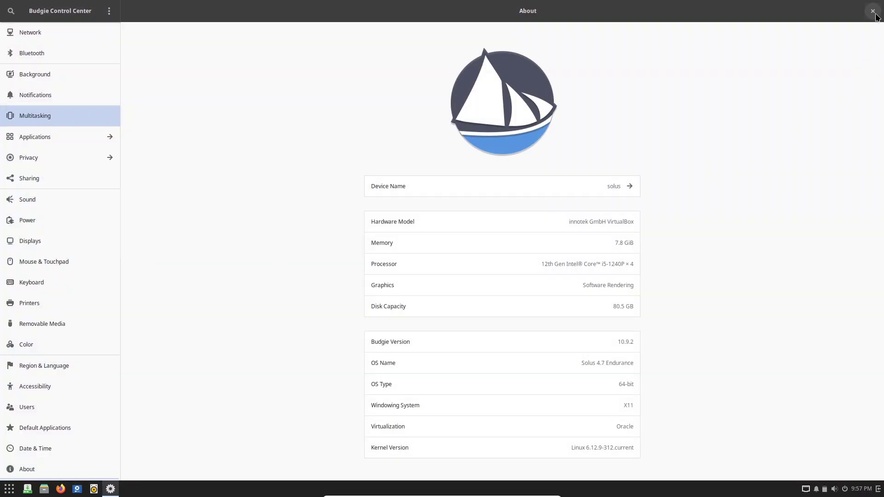
pyautogui.click(873, 11)
# - Search 'te' in the app menu and launch Terminal
pyautogui.click(11, 488)
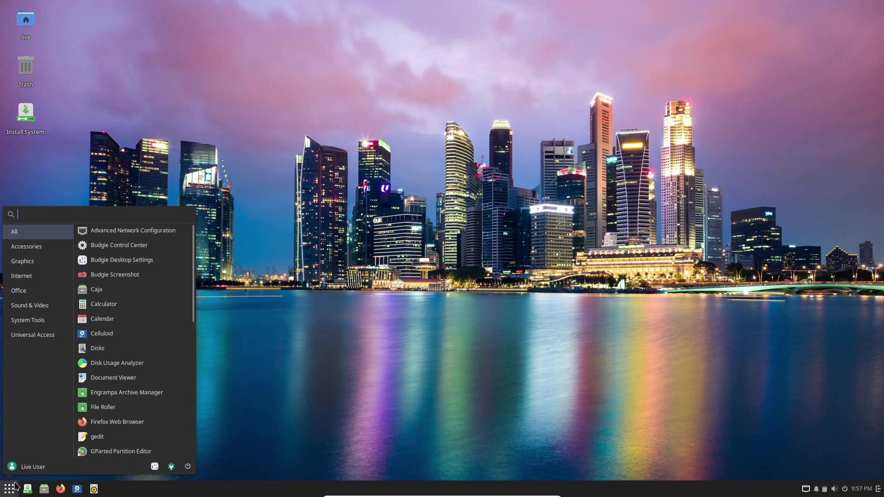
pyautogui.write('ter')
pyautogui.click(132, 245)
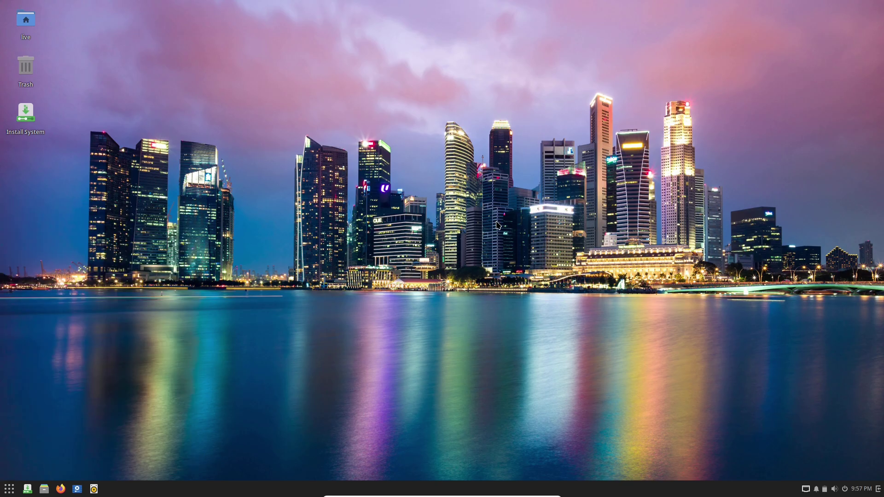
# - Maximize the terminal, view its About information, and zoom the text in twice
pyautogui.click(278, 46)
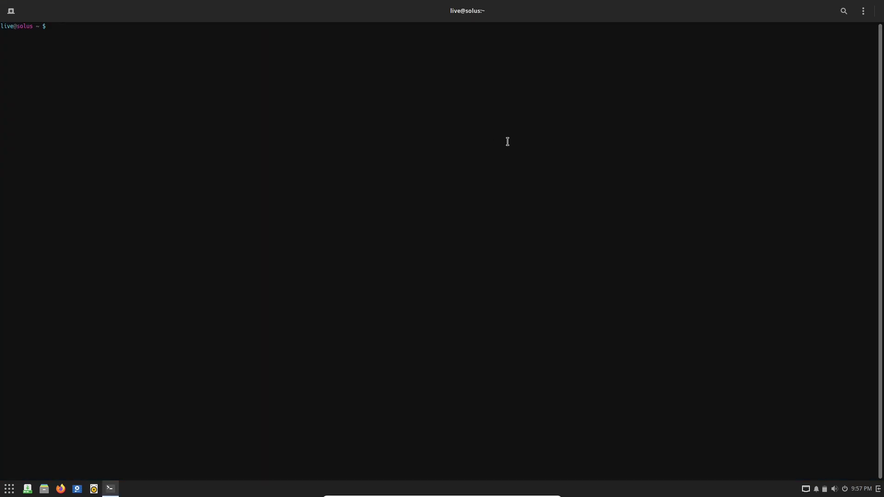
pyautogui.click(812, 11)
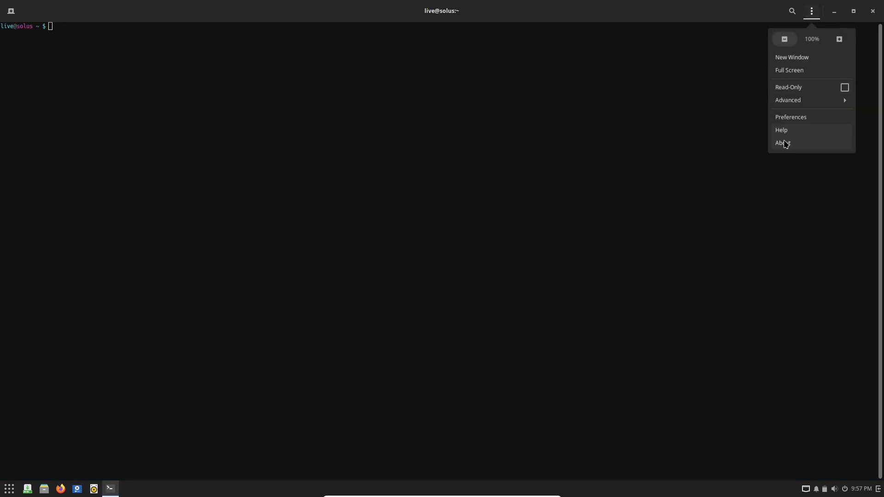
pyautogui.click(783, 144)
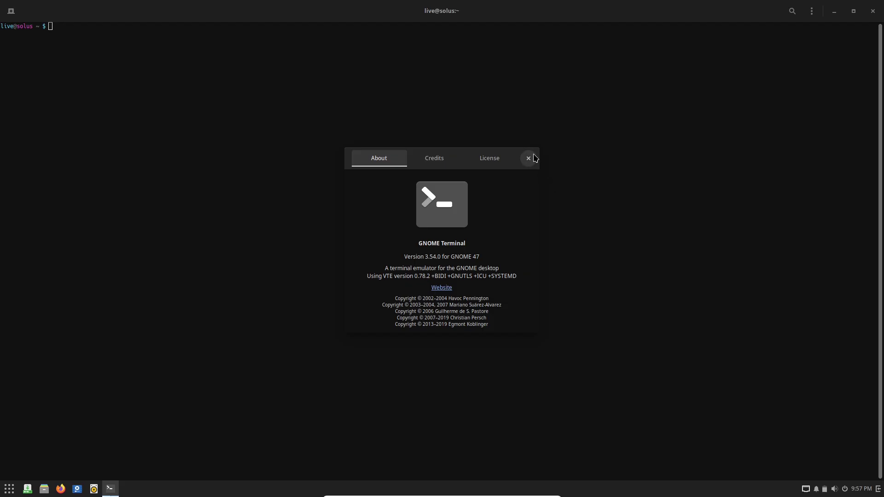
pyautogui.click(529, 158)
pyautogui.click(812, 11)
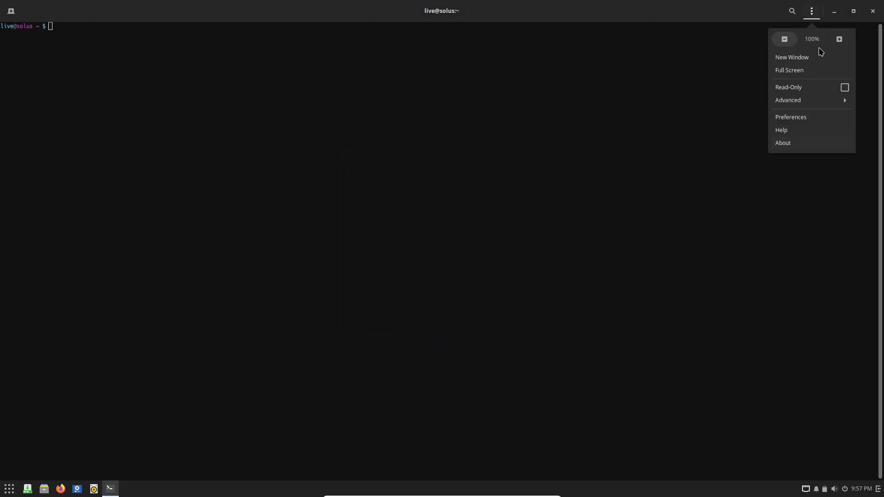
pyautogui.click(845, 36)
pyautogui.click(811, 13)
pyautogui.click(839, 39)
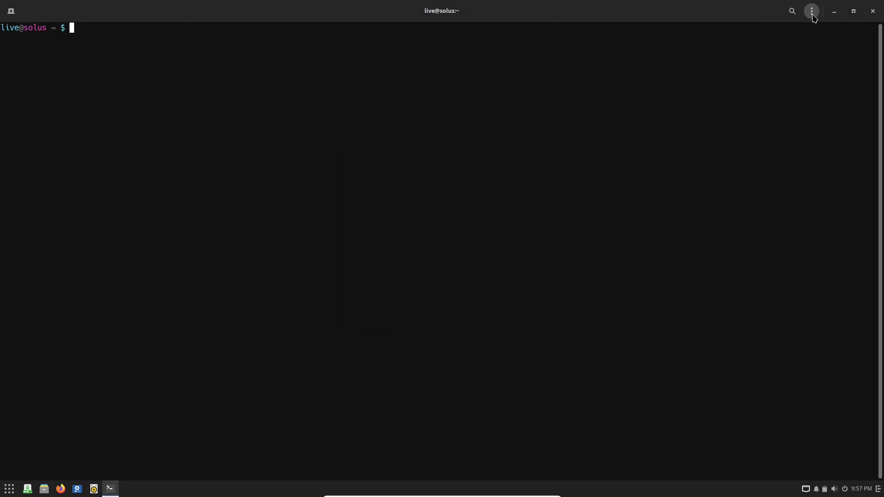
# - Set the terminal's theme variant to Light style in Preferences
pyautogui.click(811, 13)
pyautogui.click(803, 116)
pyautogui.click(426, 161)
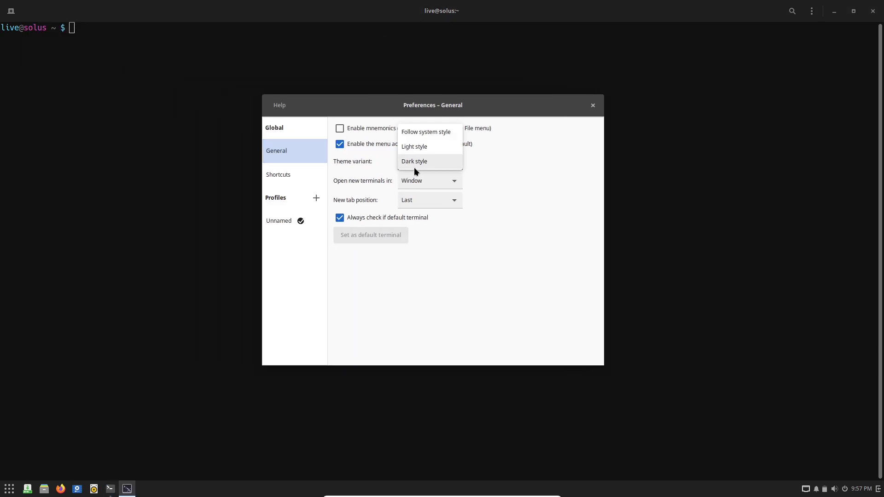
pyautogui.click(425, 144)
# - Give the Unnamed profile a custom Monospace font at size 16
pyautogui.click(284, 221)
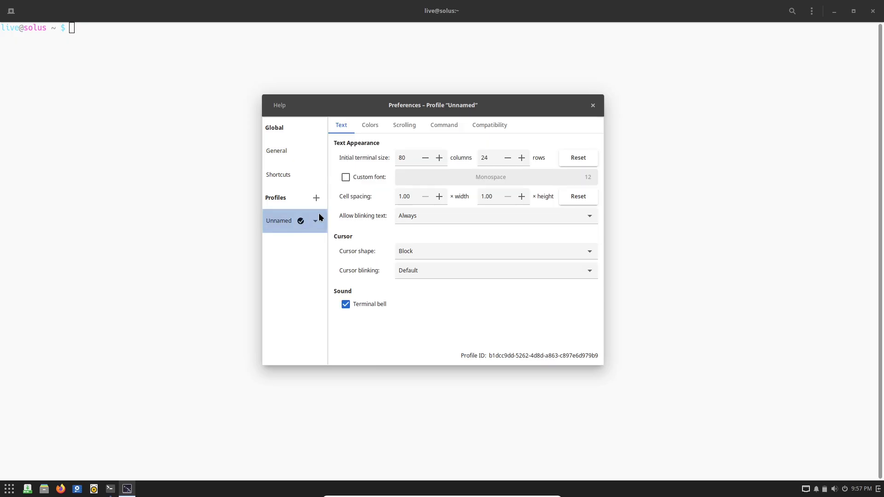
pyautogui.click(364, 127)
pyautogui.click(343, 126)
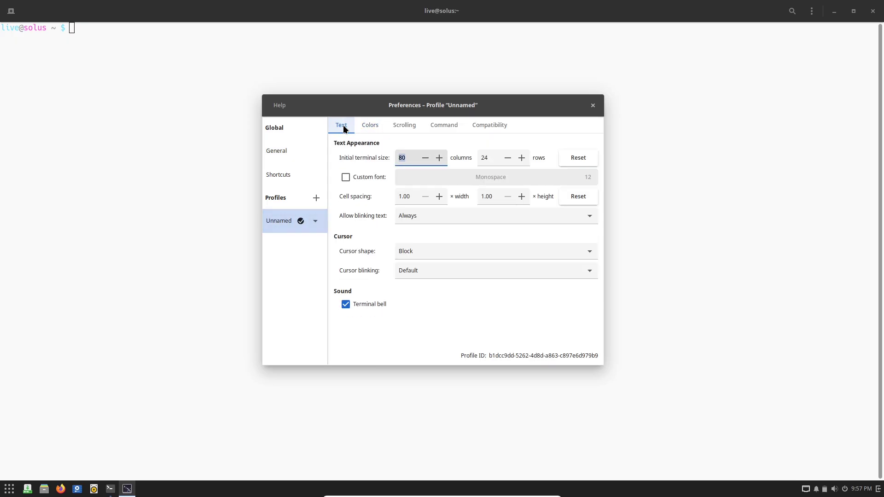
pyautogui.click(378, 176)
pyautogui.click(595, 179)
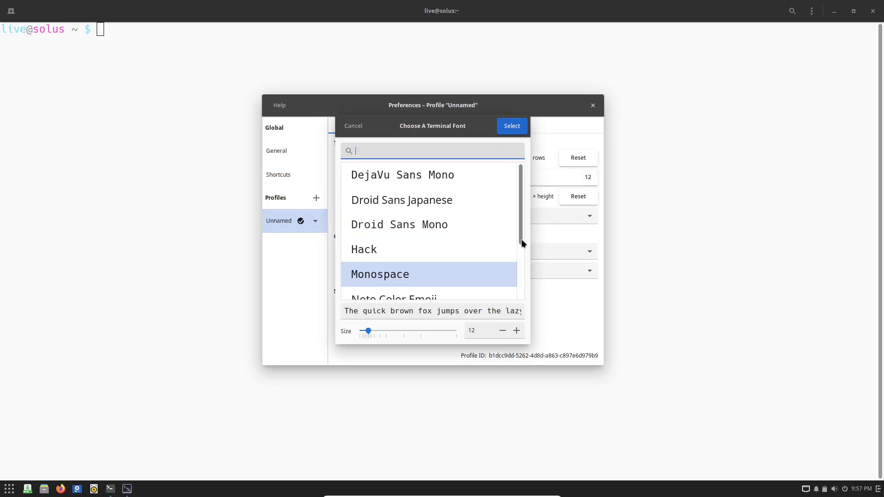
pyautogui.moveTo(522, 239); pyautogui.dragTo(522, 305)
pyautogui.click(516, 330)
pyautogui.click(517, 331)
pyautogui.click(516, 331)
pyautogui.click(516, 330)
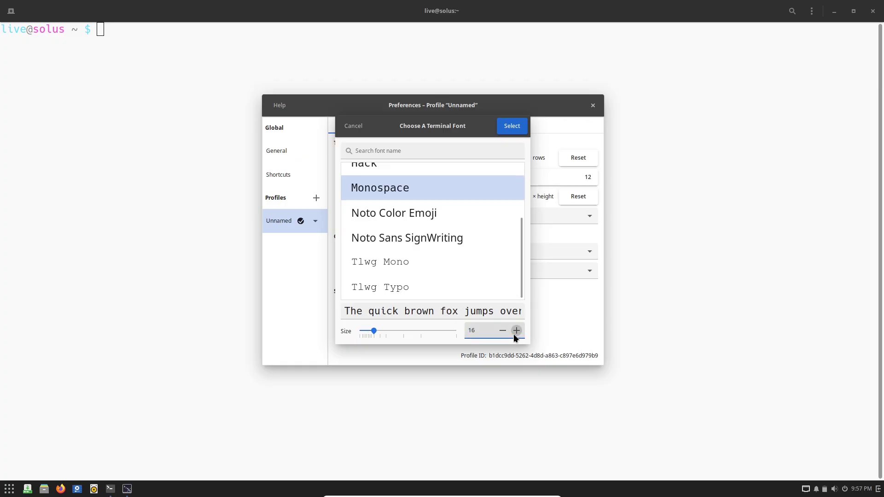
pyautogui.click(513, 131)
# - Close Preferences, then try neofetch and 'sudo apt install neofetch', finding neither available
pyautogui.click(593, 105)
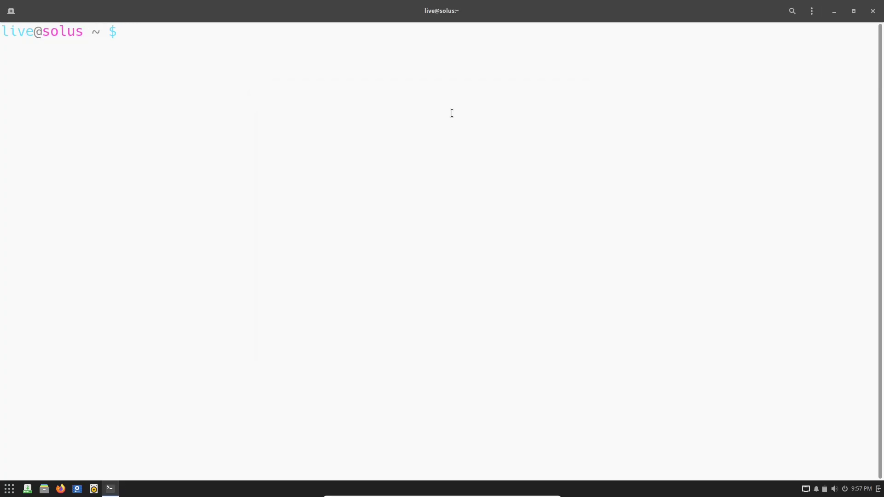
pyautogui.write('neofetch')
pyautogui.press('Return')
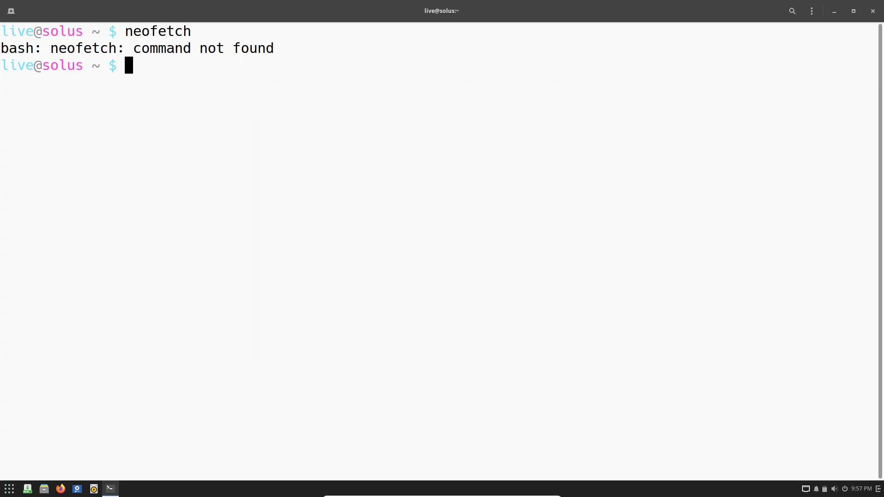
pyautogui.write('clear')
pyautogui.press('Return')
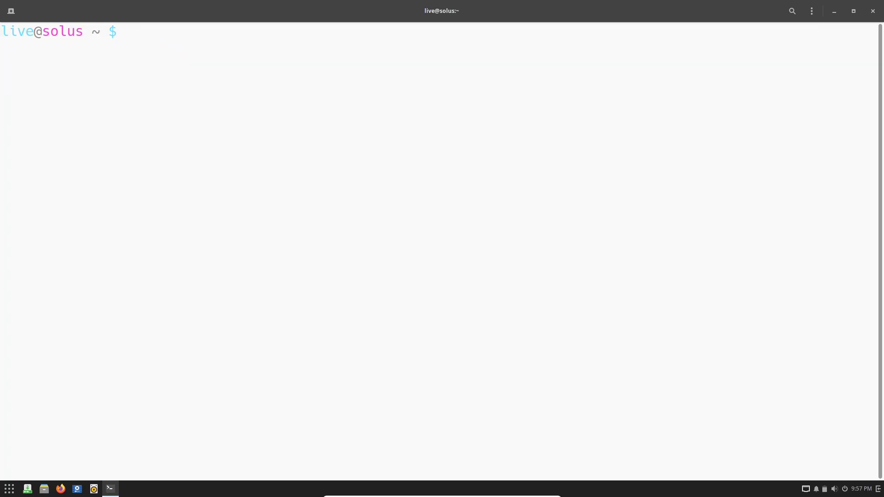
pyautogui.write('sudo apt install neofetch')
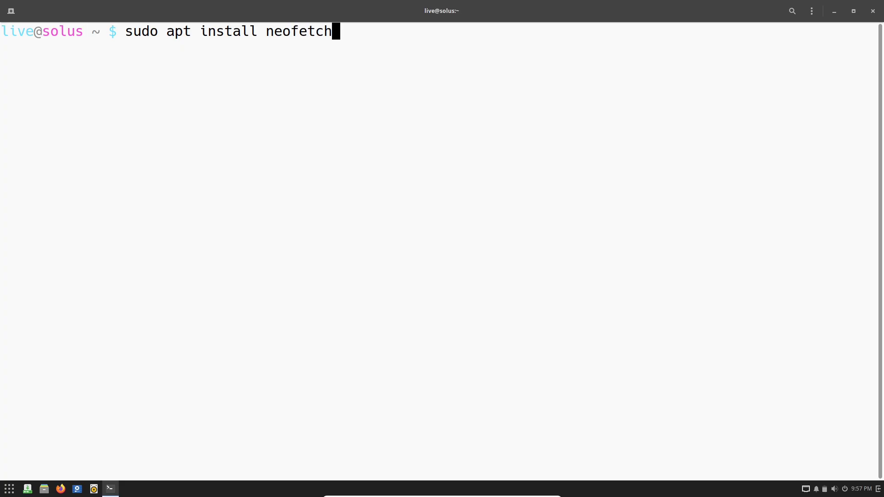
pyautogui.press('Return')
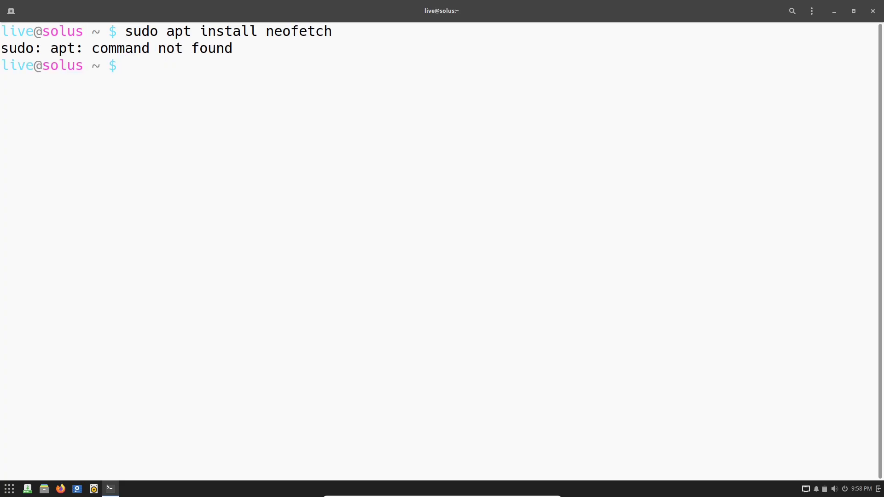
# - Try 'sudo apt install inxi', clear the screen, and run inxi for a short summary
pyautogui.write('sudo apt install ')
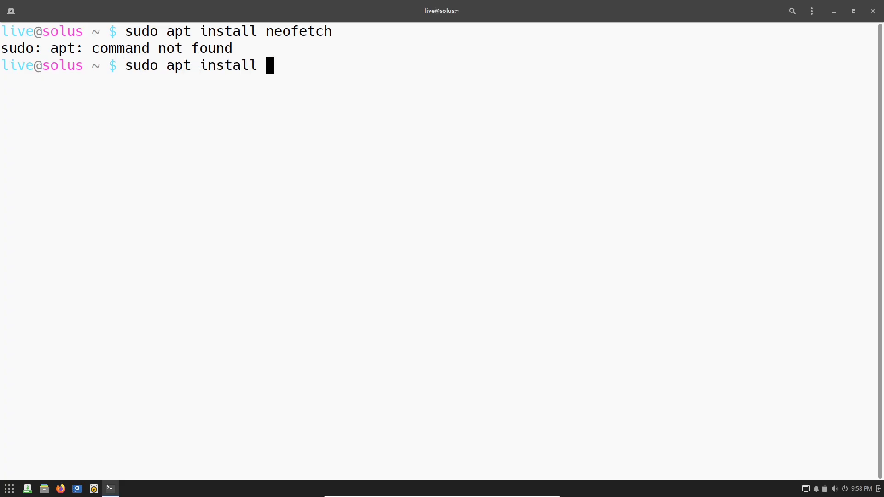
pyautogui.write('inxi')
pyautogui.press('Return')
pyautogui.write('c')
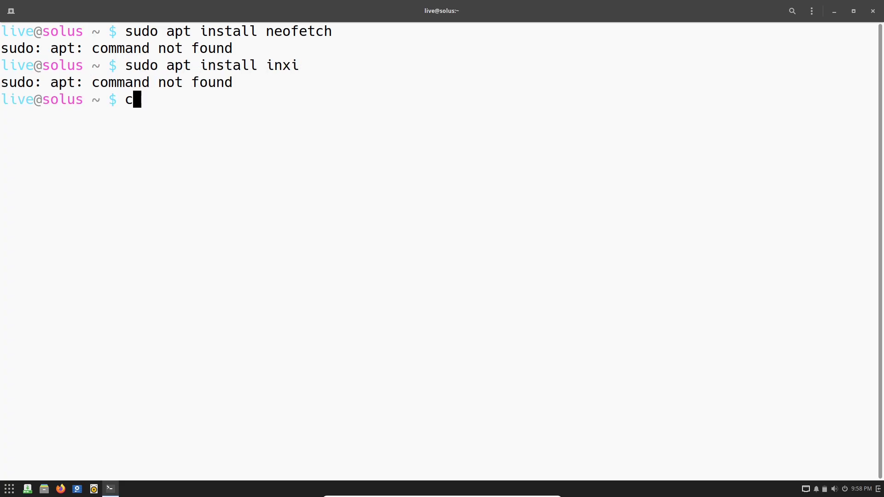
pyautogui.write('lear')
pyautogui.press('Return')
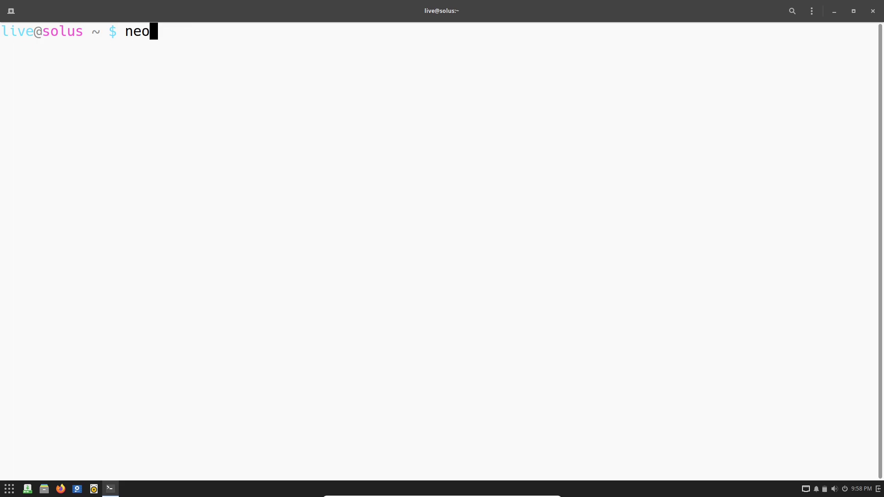
pyautogui.press('BackSpace')
pyautogui.press('BackSpace')
pyautogui.write('inxi')
pyautogui.press('Return')
# - Clear the screen and run 'inxi -sv8' for the full detailed system report
pyautogui.write('inxi')
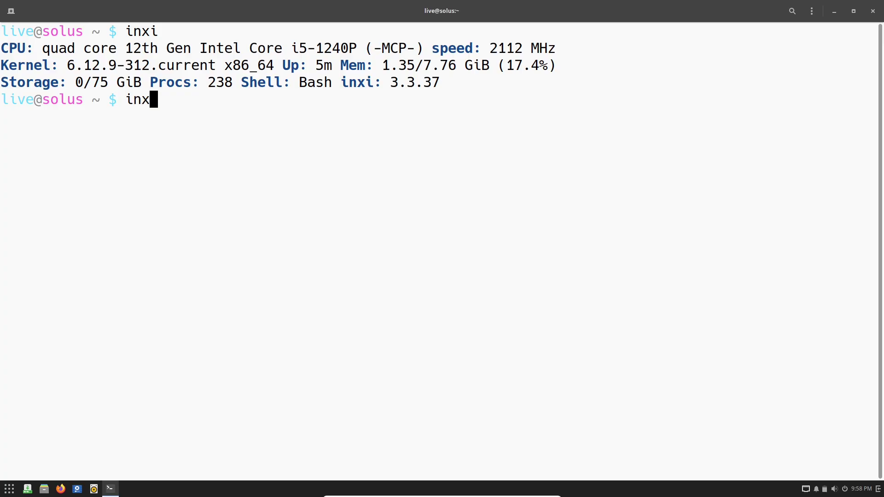
pyautogui.press('BackSpace')
pyautogui.press('BackSpace')
pyautogui.press('BackSpace')
pyautogui.press('BackSpace')
pyautogui.press('BackSpace')
pyautogui.press('BackSpace')
pyautogui.write('clea')
pyautogui.press('Return')
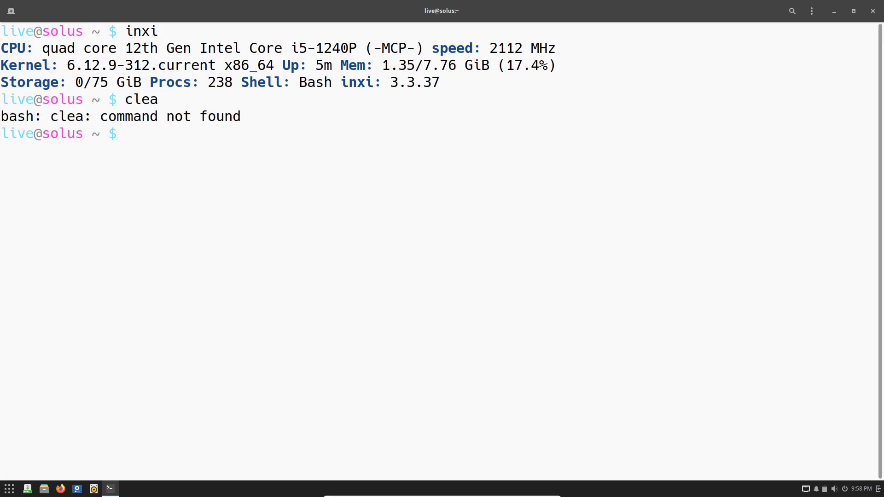
pyautogui.write('clear')
pyautogui.press('Return')
pyautogui.write('inxi -sv8')
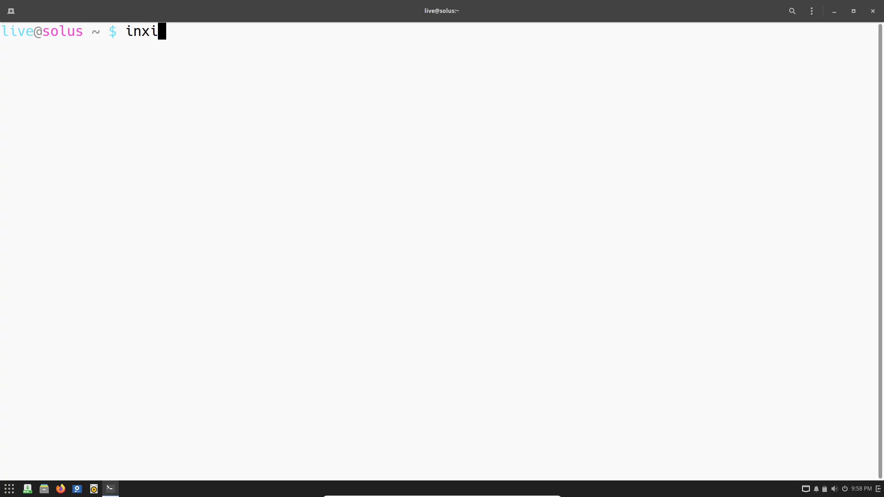
pyautogui.press('Return')
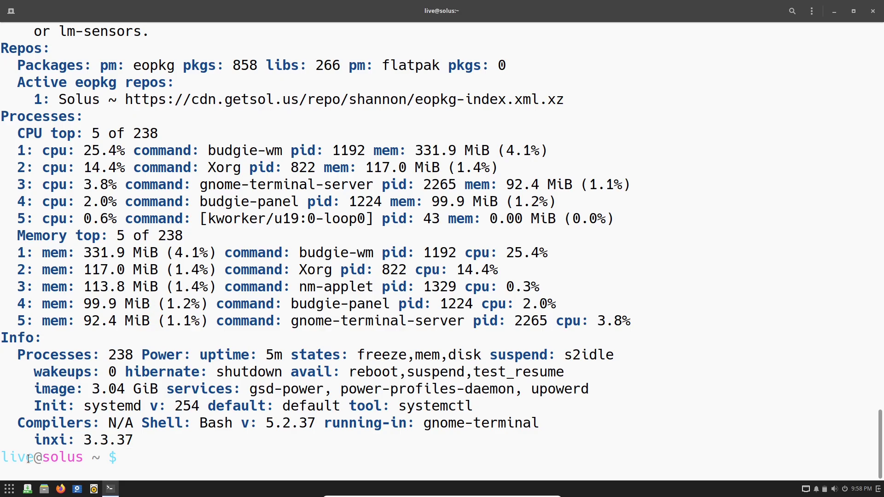
pyautogui.click(9, 489)
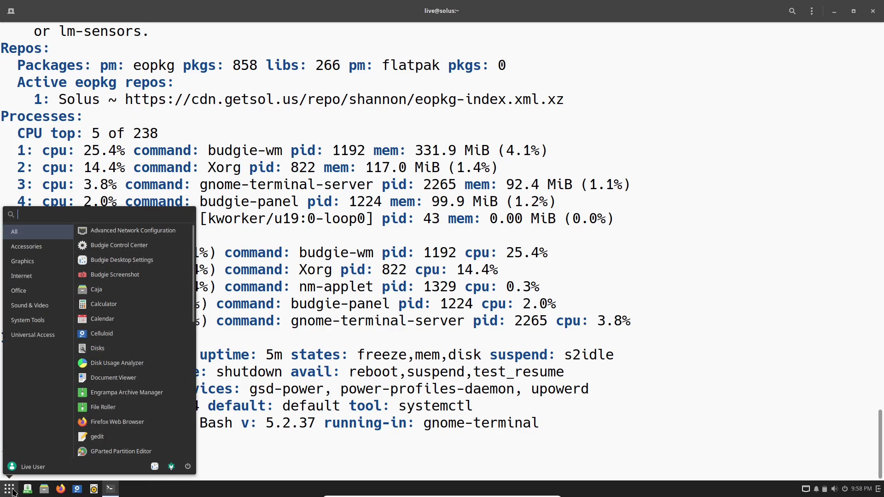
pyautogui.click(408, 365)
pyautogui.moveTo(880, 420); pyautogui.dragTo(879, 35)
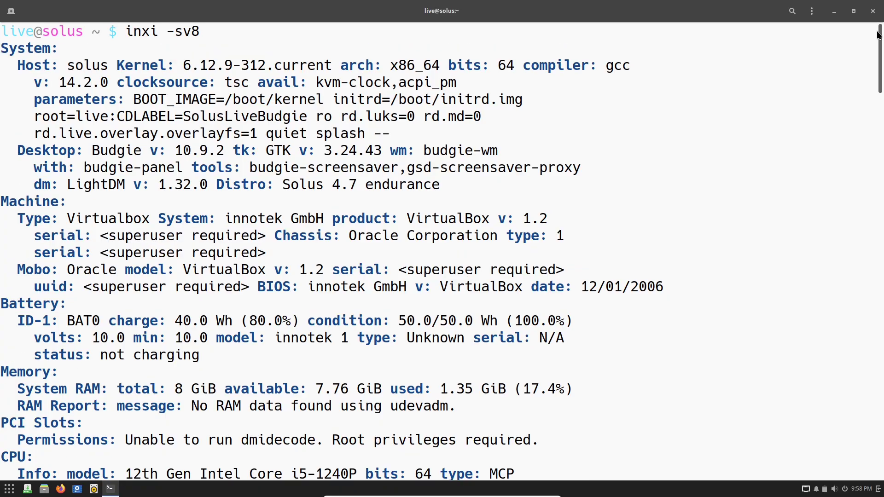
pyautogui.moveTo(3, 50); pyautogui.dragTo(474, 192)
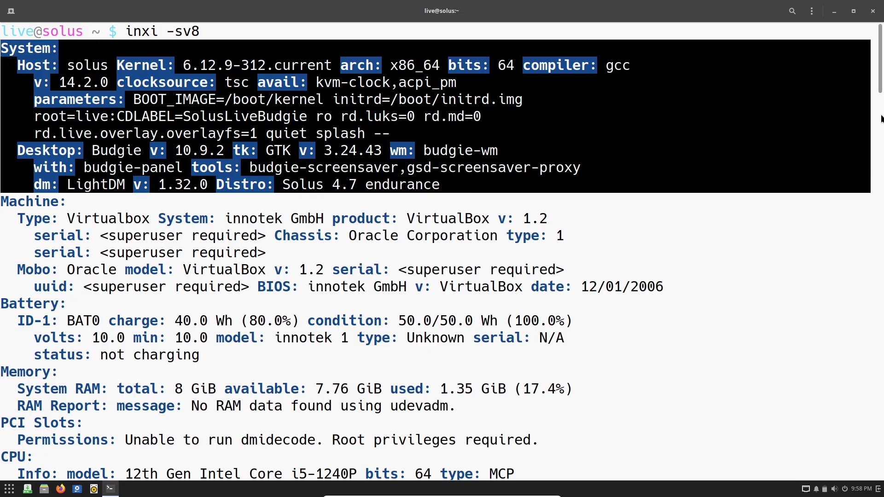
pyautogui.scroll(-3, 881, 119)
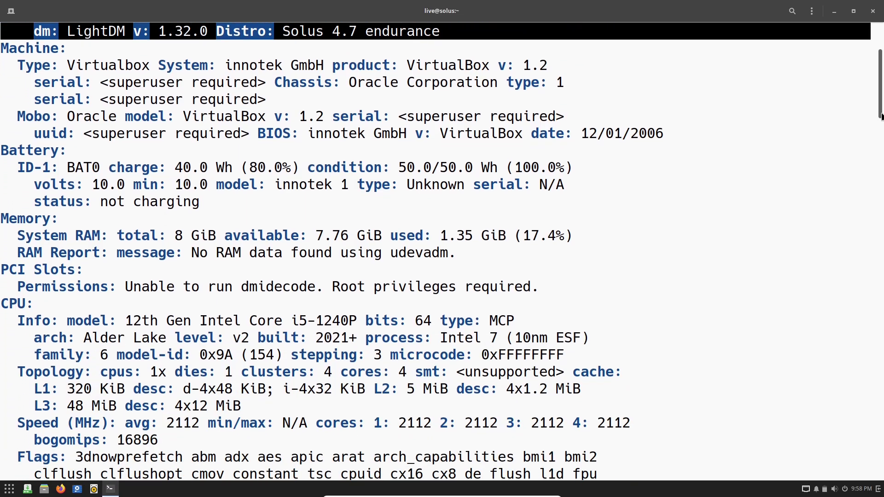
pyautogui.moveTo(882, 119); pyautogui.dragTo(882, 241)
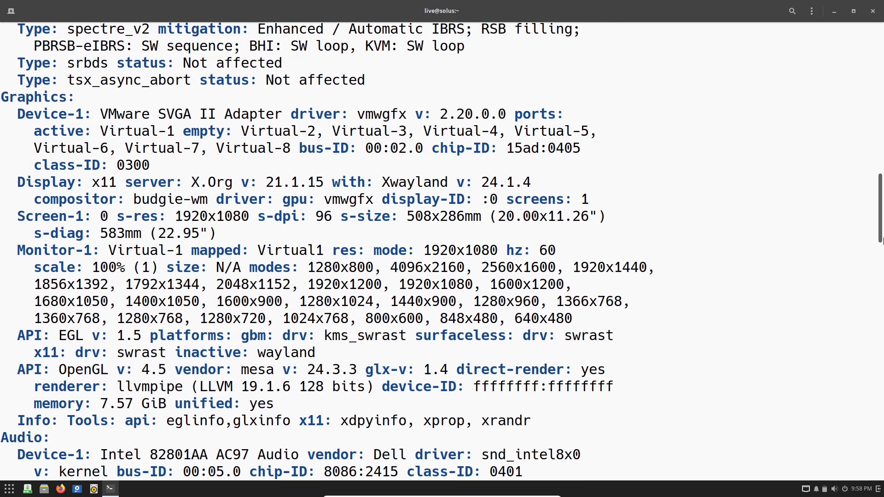
pyautogui.moveTo(5, 99); pyautogui.dragTo(602, 415)
pyautogui.moveTo(880, 202); pyautogui.dragTo(879, 260)
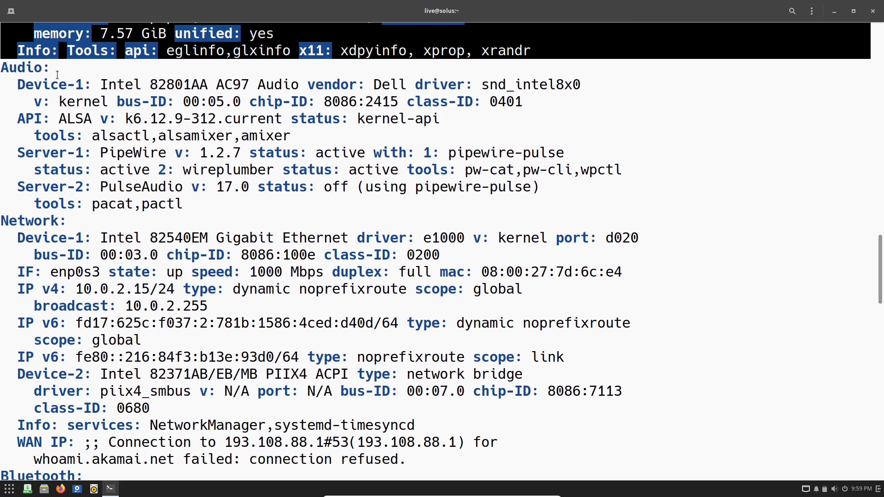
pyautogui.moveTo(3, 68); pyautogui.dragTo(355, 206)
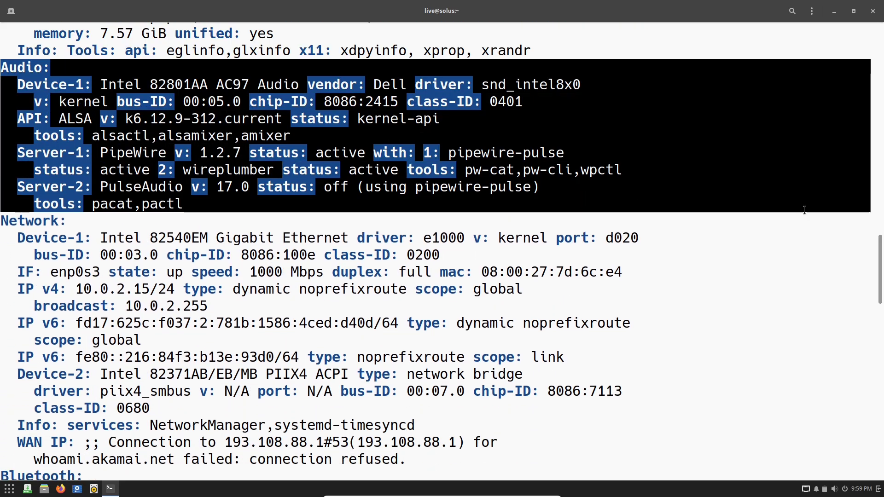
pyautogui.moveTo(875, 265); pyautogui.dragTo(857, 448)
pyautogui.moveTo(148, 440); pyautogui.dragTo(2, 338)
# - Deselect the text and clear the terminal screen
pyautogui.click(145, 456)
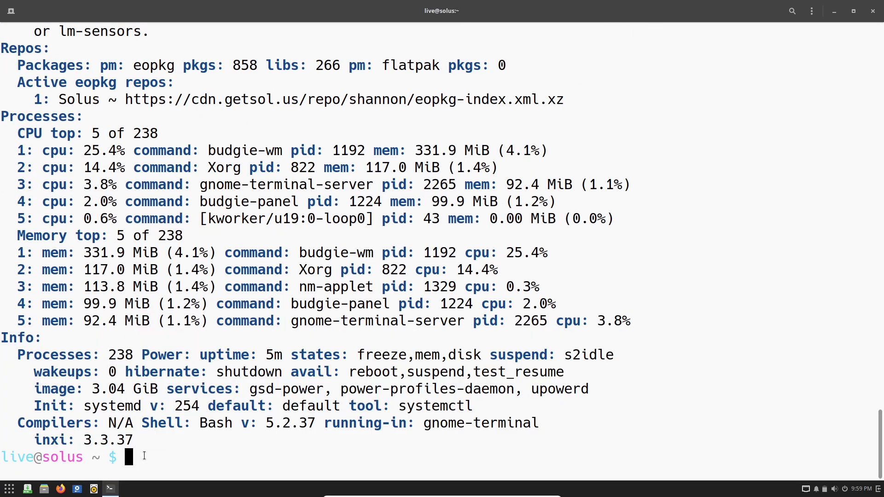
pyautogui.write('clear')
pyautogui.press('Return')
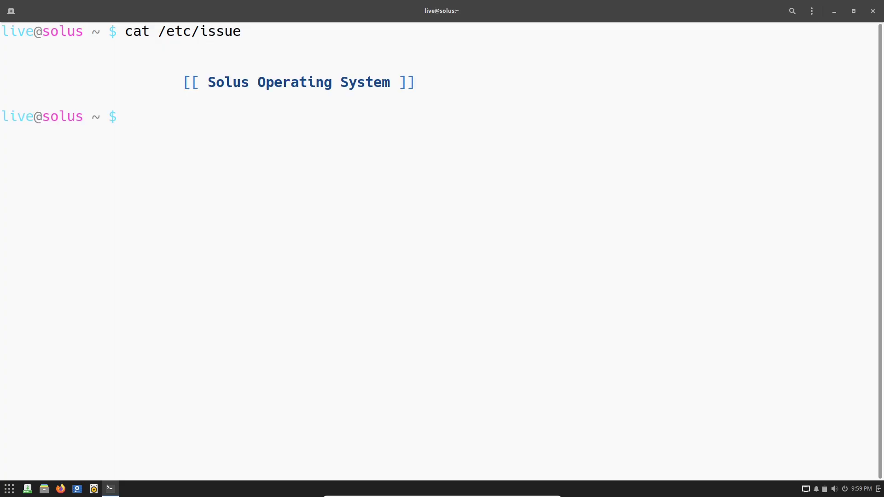
pyautogui.write('ear')
pyautogui.press('Return')
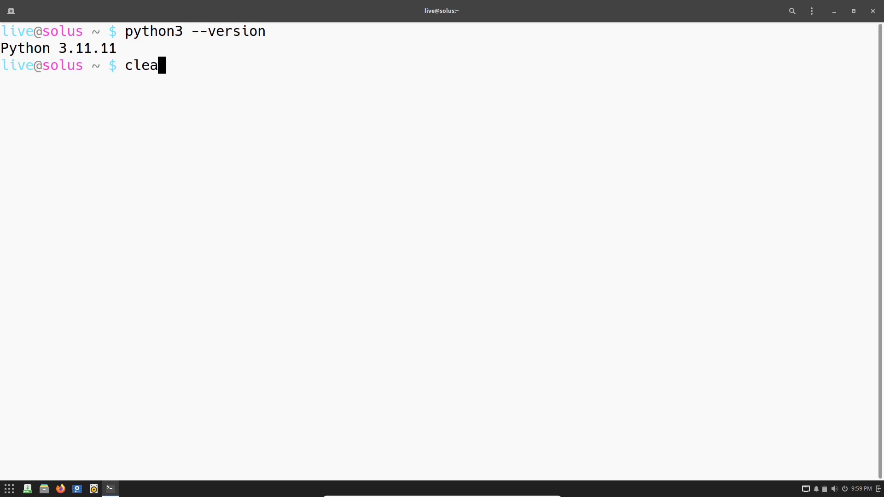
pyautogui.write('r')
pyautogui.press('Return')
# - Try neofetch and htop, both not found, then exit the terminal
pyautogui.write('neofetch')
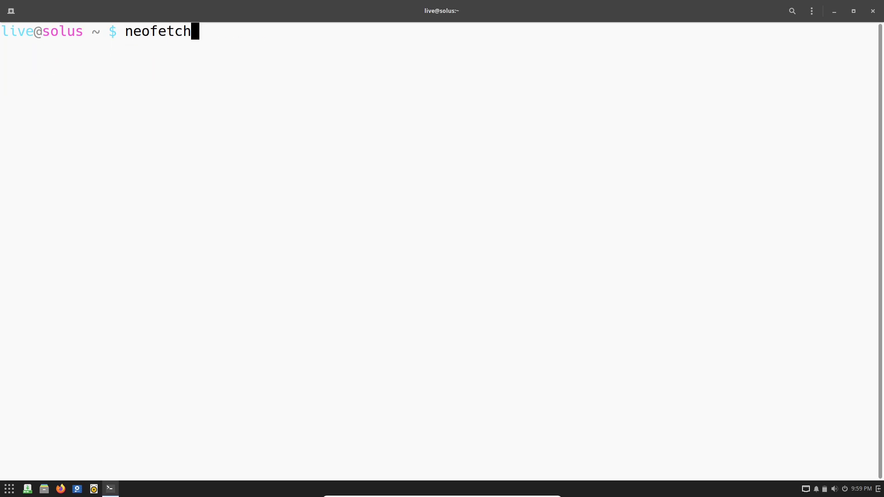
pyautogui.press('Return')
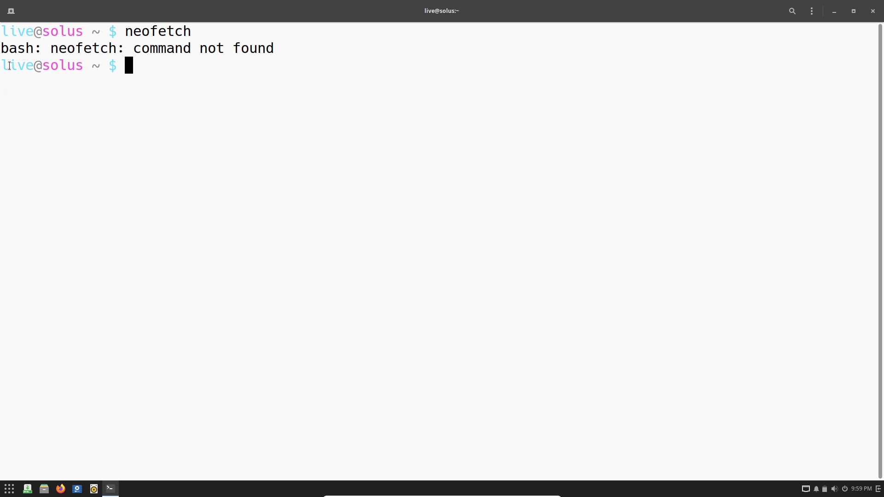
pyautogui.moveTo(1, 49); pyautogui.dragTo(276, 49)
pyautogui.click(278, 63)
pyautogui.write('htop')
pyautogui.press('Return')
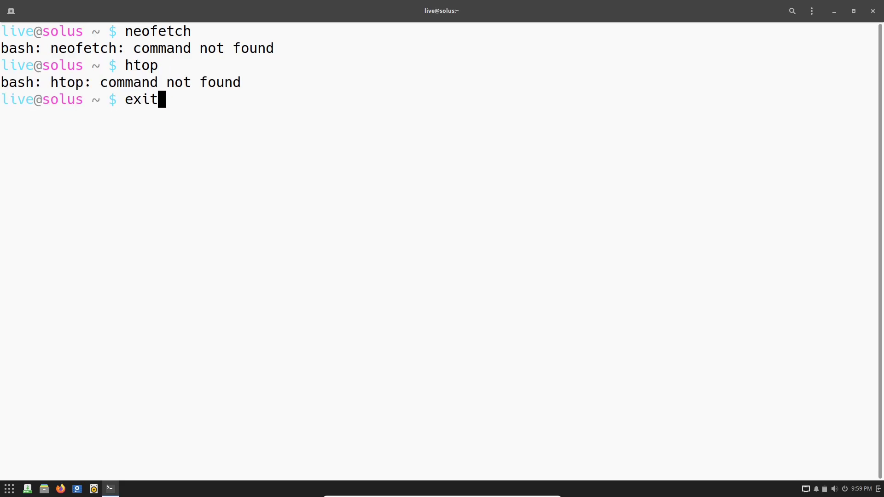
pyautogui.write('exit')
pyautogui.press('Return')
# - Open Budgie Desktop Settings from the desktop menu and go to its Fonts page
pyautogui.rightClick(375, 37)
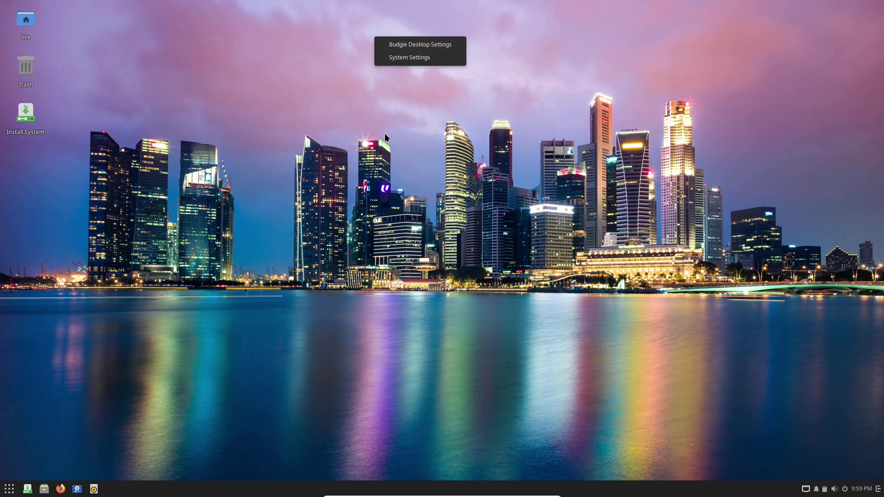
pyautogui.click(413, 44)
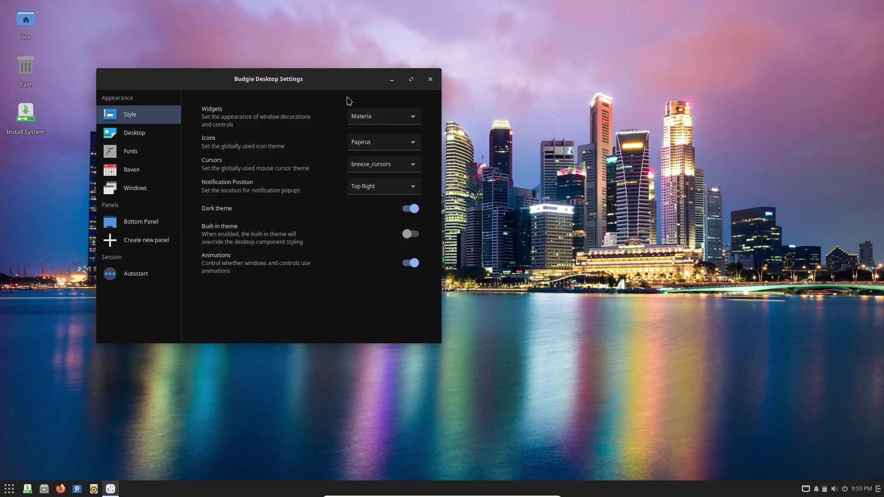
pyautogui.moveTo(373, 87); pyautogui.dragTo(465, 107)
pyautogui.click(227, 158)
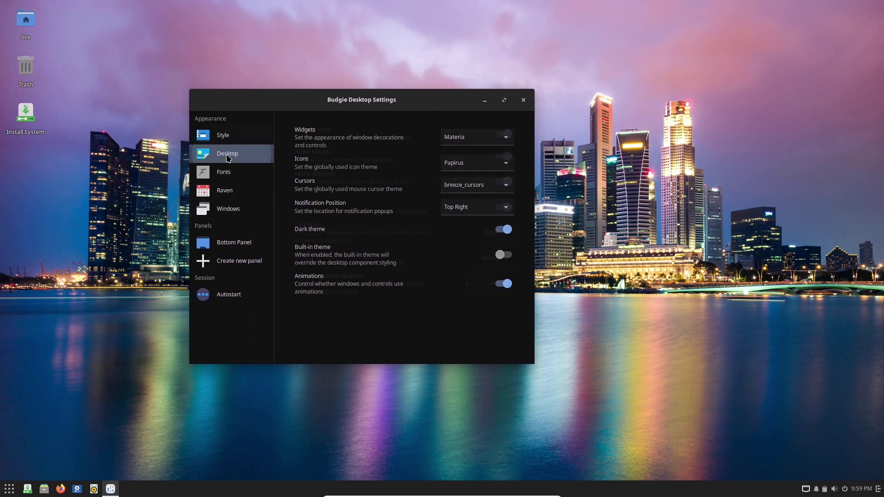
pyautogui.click(231, 174)
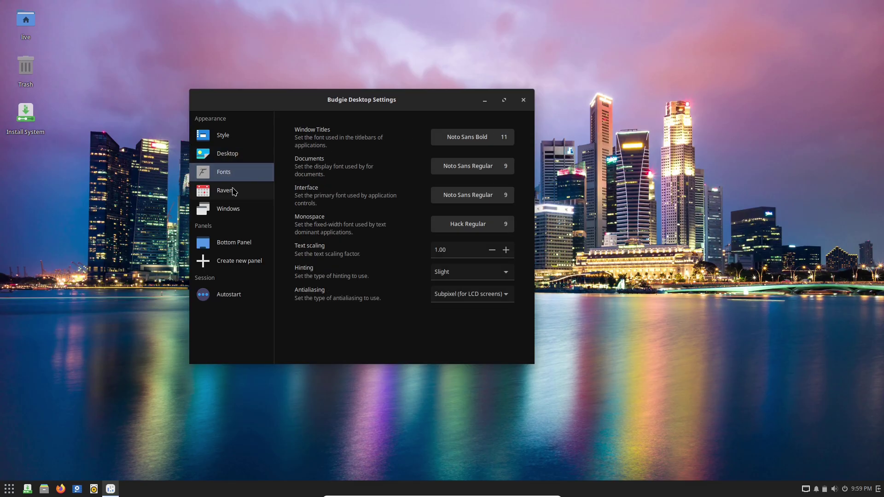
# - Set the Window Titles font size to 14
pyautogui.click(510, 143)
pyautogui.click(446, 327)
pyautogui.click(446, 327)
pyautogui.click(445, 327)
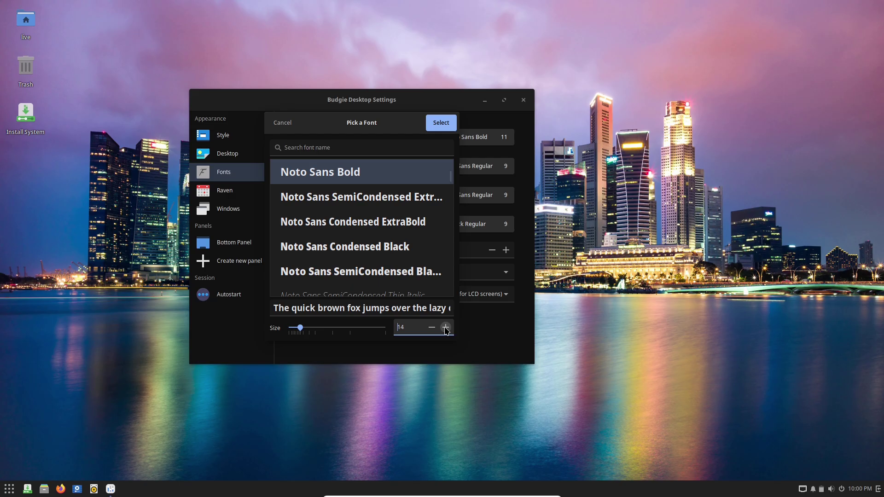
pyautogui.click(445, 328)
pyautogui.click(432, 328)
pyautogui.click(449, 125)
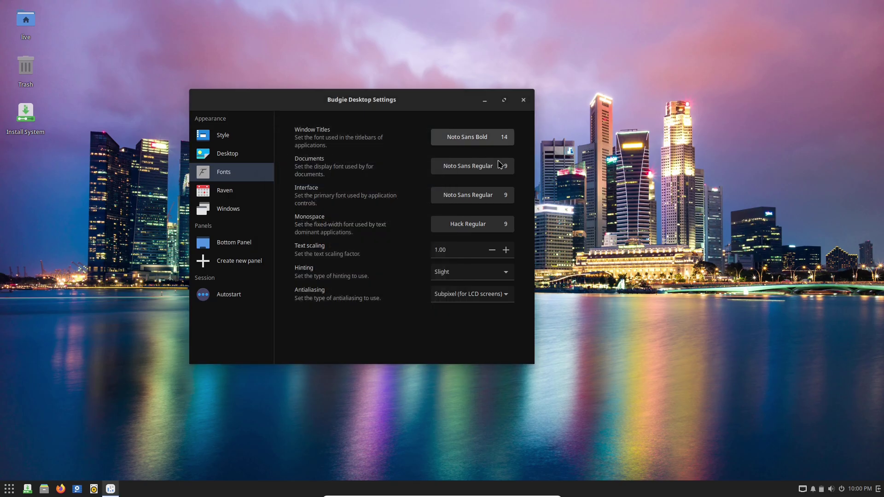
# - Set the Documents font size to 12
pyautogui.click(509, 166)
pyautogui.click(446, 328)
pyautogui.click(446, 328)
pyautogui.click(445, 328)
pyautogui.click(445, 327)
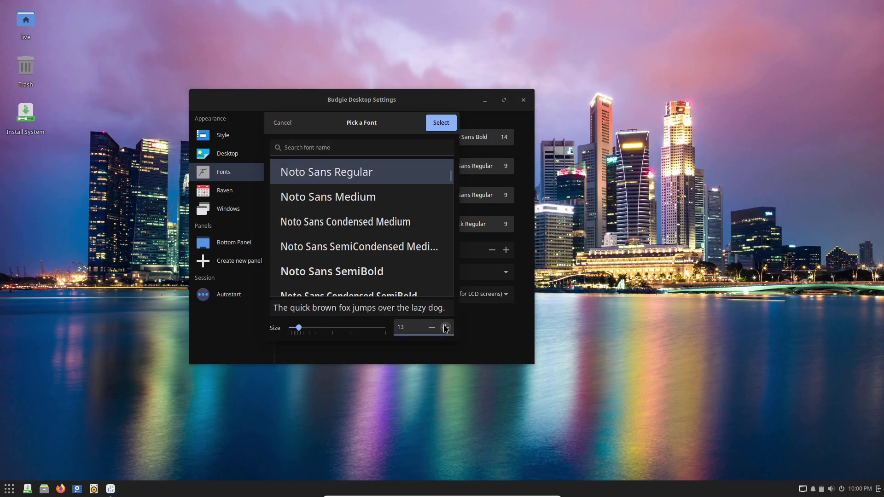
pyautogui.click(445, 327)
pyautogui.click(432, 327)
pyautogui.click(432, 328)
pyautogui.click(442, 131)
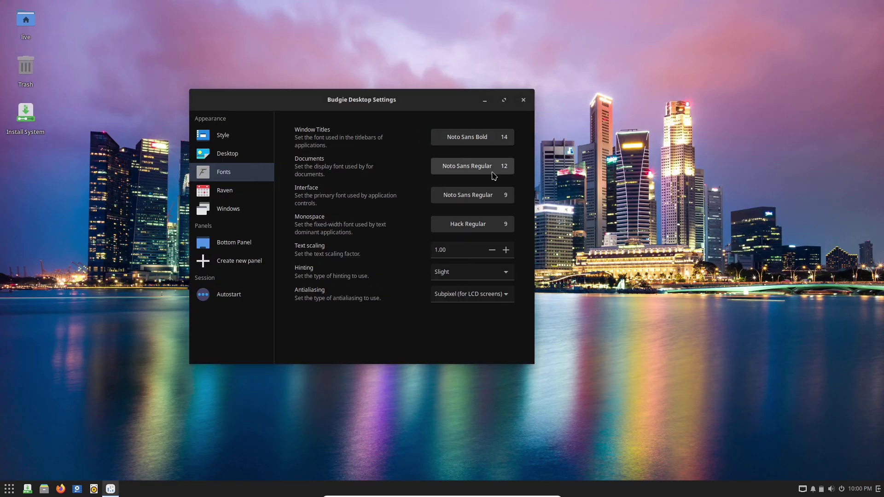
# - Set the Interface font and Hack Regular Monospace font to size 12
pyautogui.click(487, 166)
pyautogui.click(446, 327)
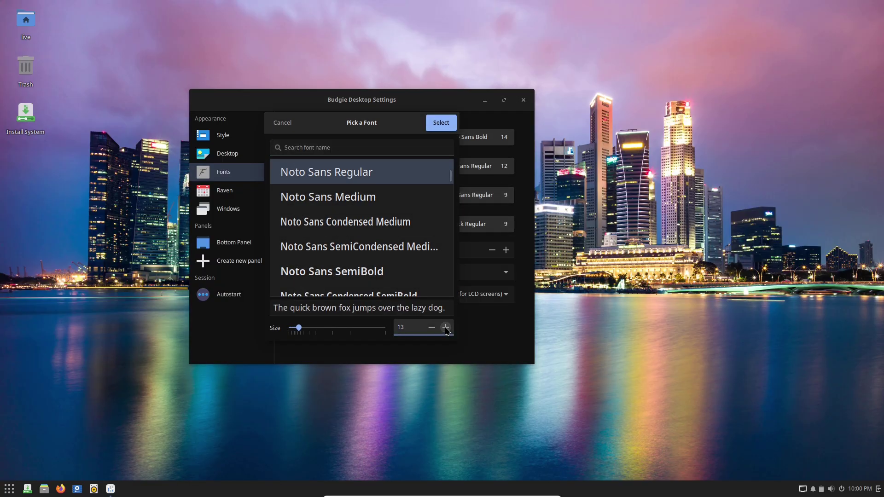
pyautogui.click(432, 328)
pyautogui.click(441, 123)
pyautogui.click(551, 251)
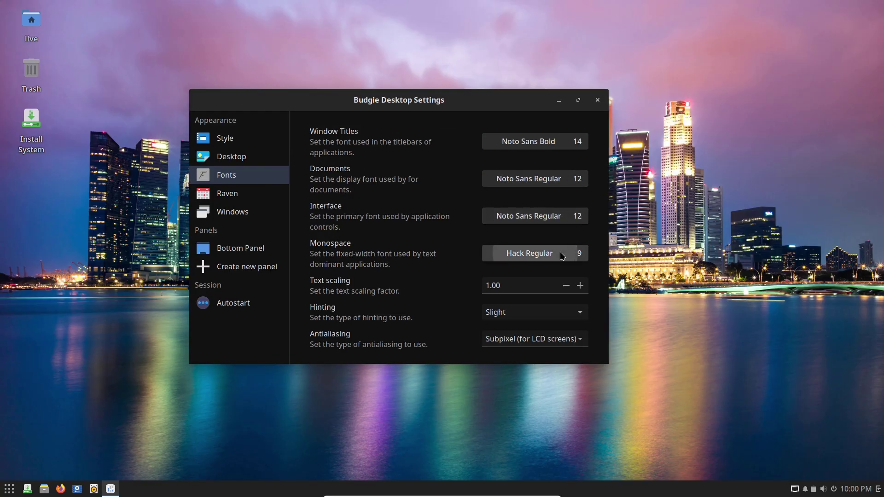
pyautogui.click(483, 328)
pyautogui.click(483, 327)
pyautogui.click(483, 327)
pyautogui.click(476, 123)
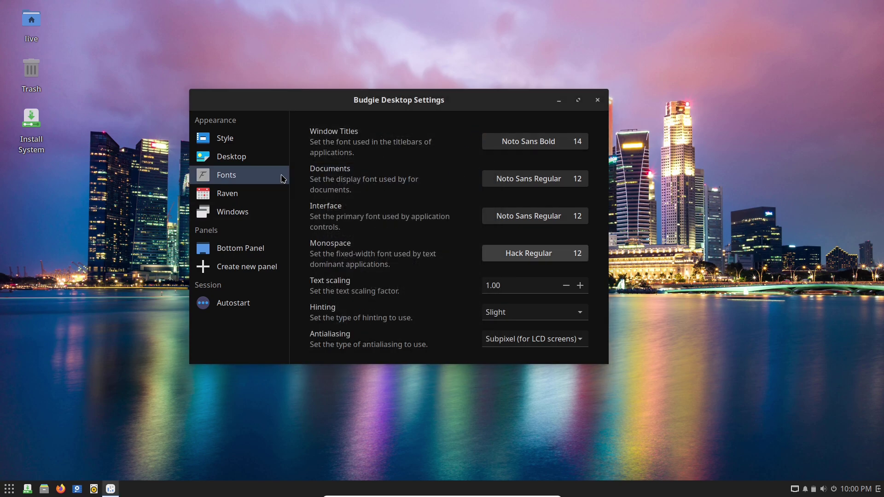
# - Choose Materia-light widgets, Papirus-Light icons and the Adwaita cursor theme on the Style page
pyautogui.click(261, 203)
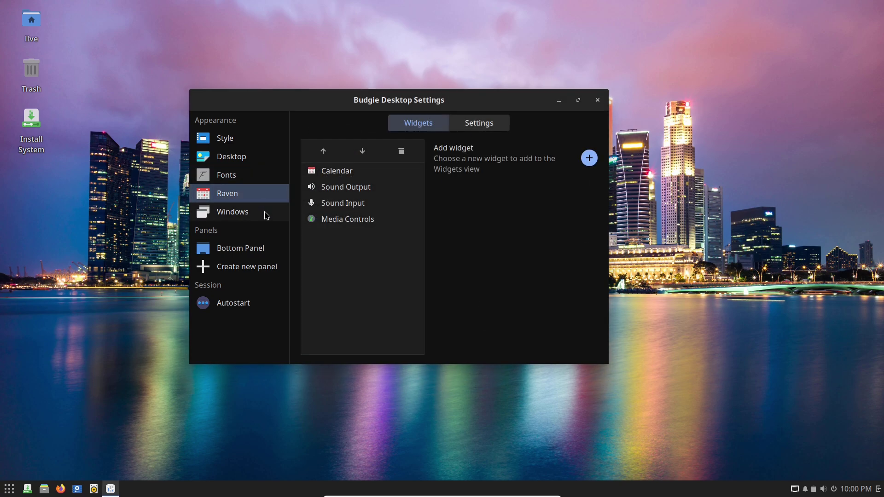
pyautogui.click(265, 207)
pyautogui.scroll(-1, 605, 189)
pyautogui.scroll(-3, 605, 189)
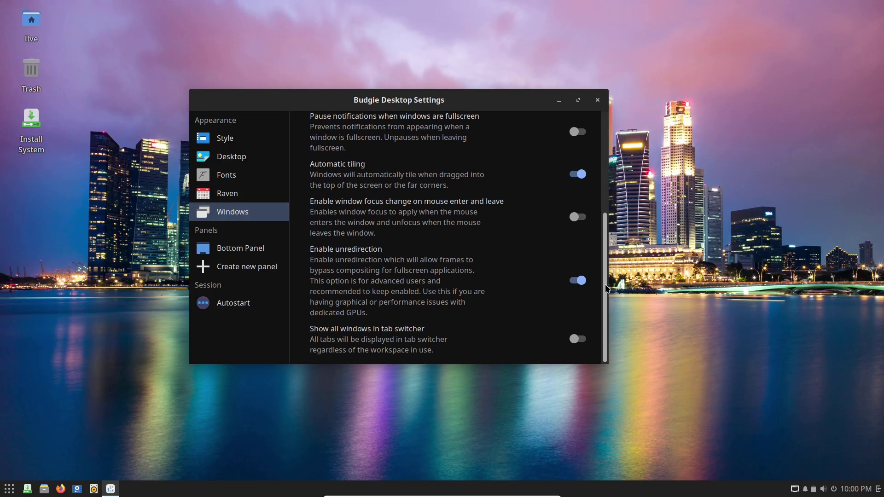
pyautogui.scroll(4, 465, 133)
pyautogui.click(226, 138)
pyautogui.click(553, 140)
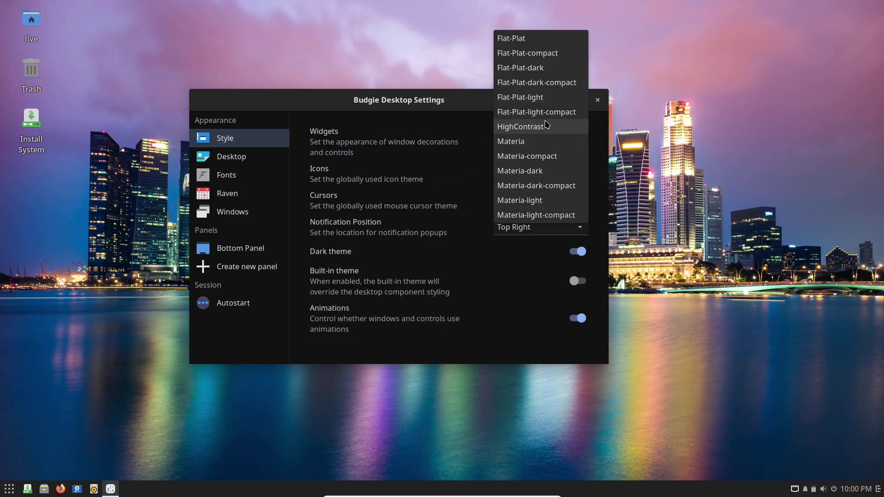
pyautogui.click(548, 201)
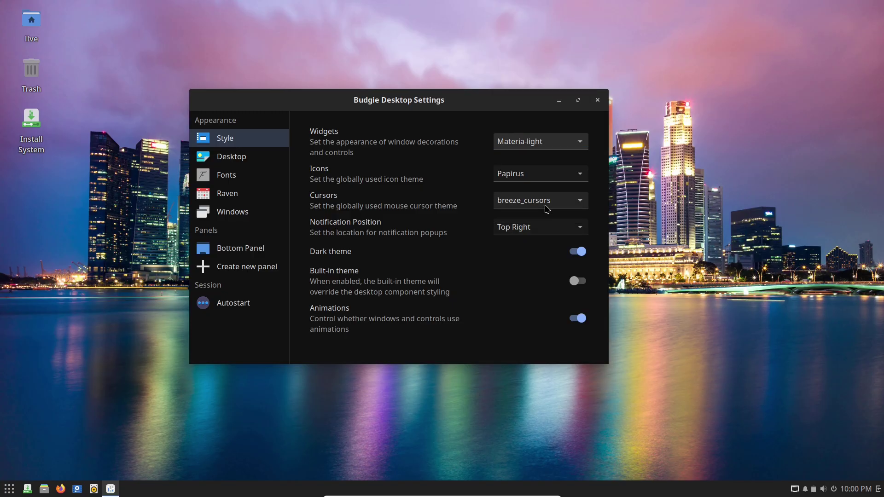
pyautogui.click(549, 174)
pyautogui.click(547, 211)
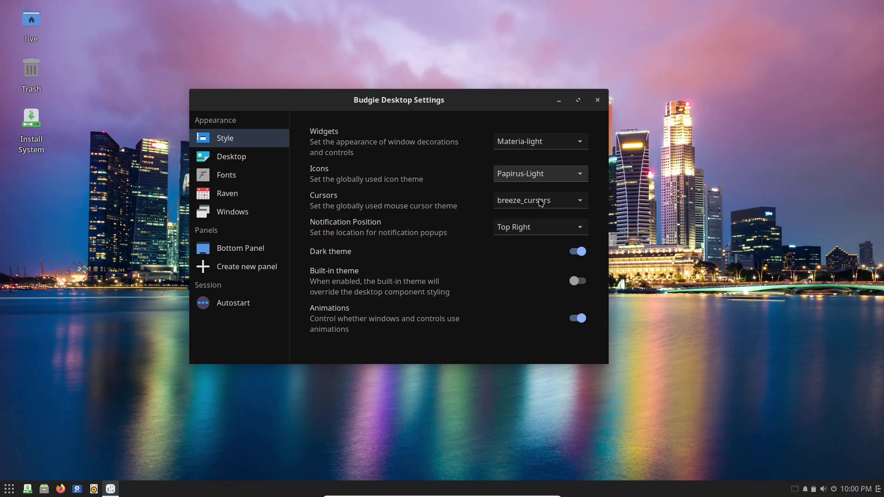
pyautogui.click(541, 202)
pyautogui.click(536, 186)
# - Keep notifications at Top Right, view Desktop icon settings, and close the settings window
pyautogui.click(542, 227)
pyautogui.click(543, 225)
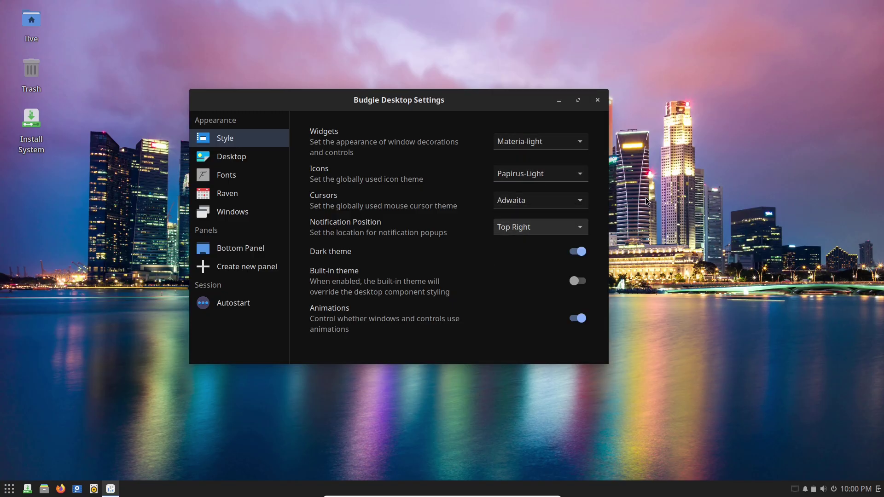
pyautogui.click(271, 156)
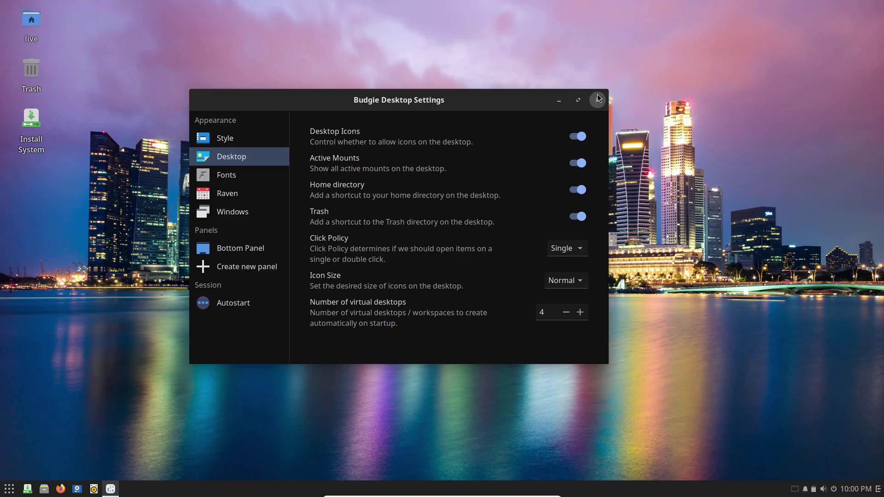
pyautogui.click(598, 99)
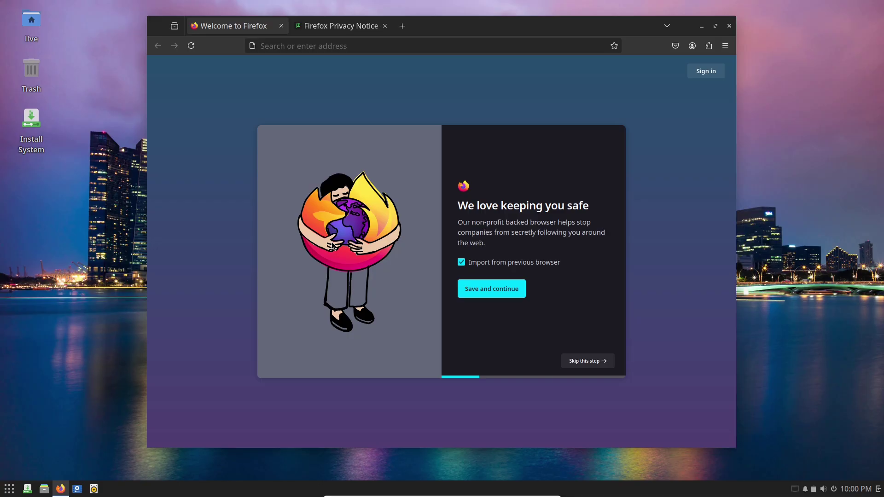
# - Close the Privacy Notice tab, maximize Firefox, and confirm version 134.0.2 in About Firefox
pyautogui.click(385, 26)
pyautogui.click(717, 26)
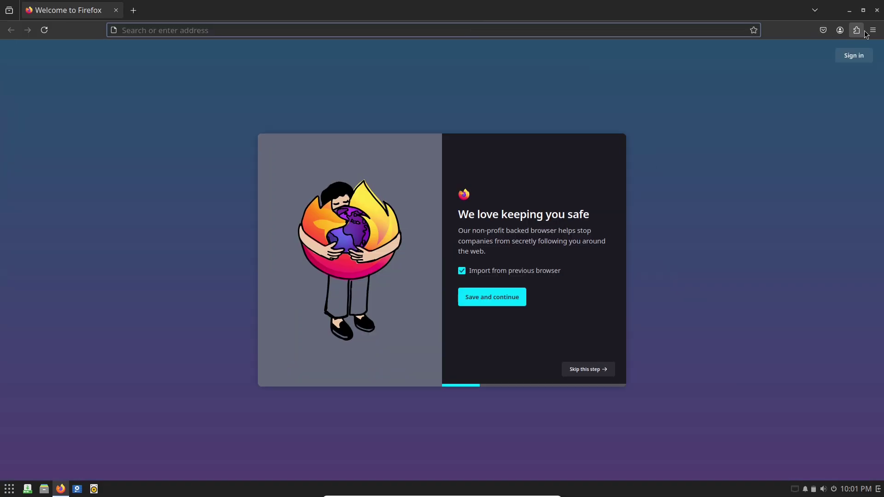
pyautogui.click(873, 30)
pyautogui.click(742, 361)
pyautogui.click(726, 179)
pyautogui.moveTo(399, 208); pyautogui.dragTo(482, 210)
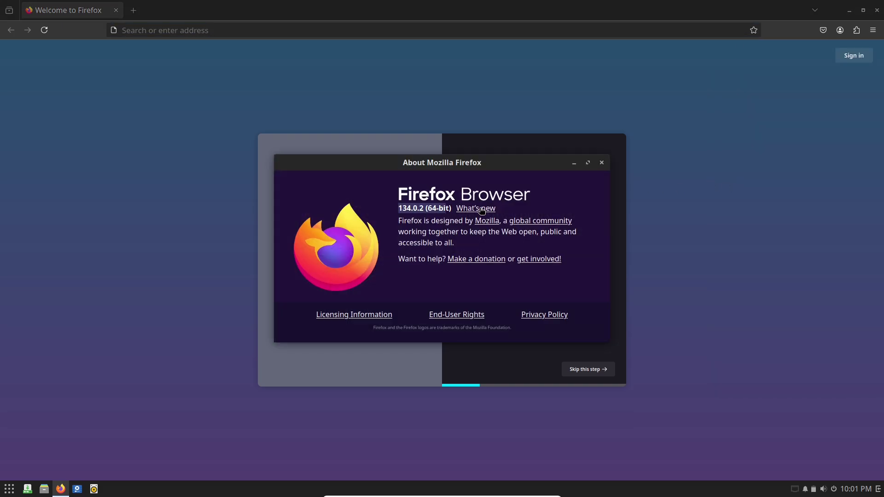
pyautogui.click(601, 163)
# - Search the web for 'solus linux' from the address bar
pyautogui.click(462, 27)
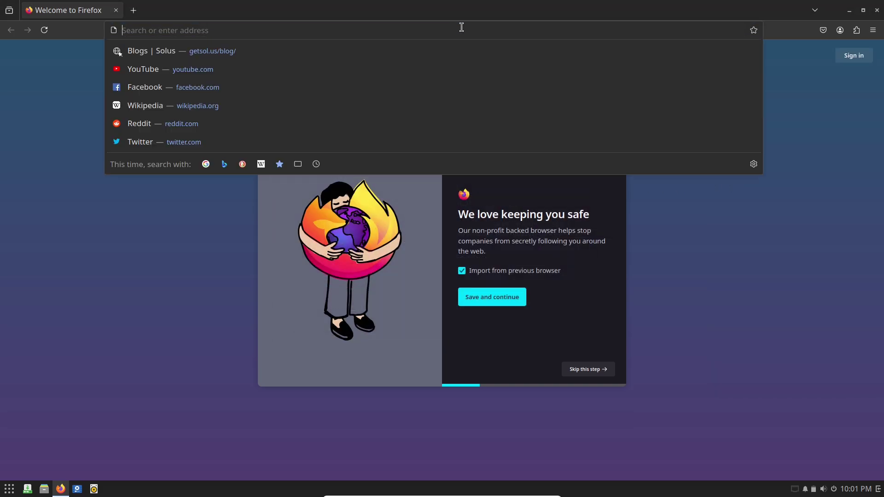
pyautogui.write('solus linux')
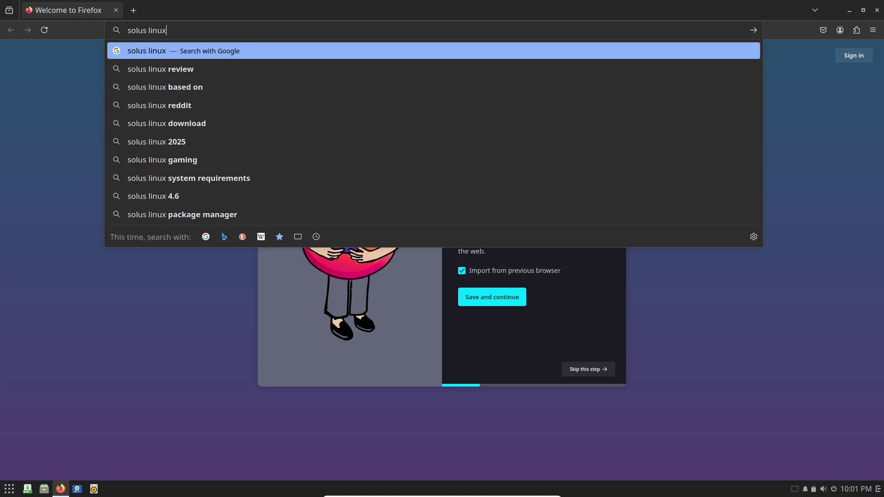
pyautogui.press('Return')
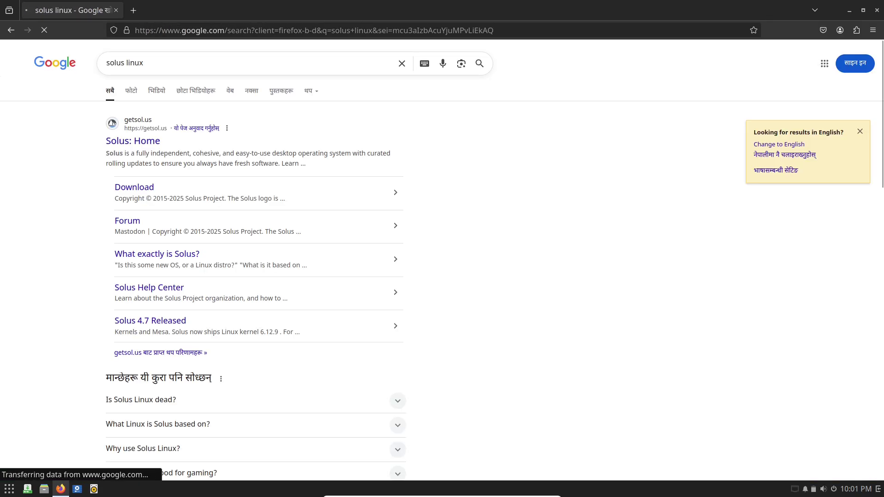
# - Switch the Google results to English and go to the getsol.us home page, then its Download page
pyautogui.click(760, 144)
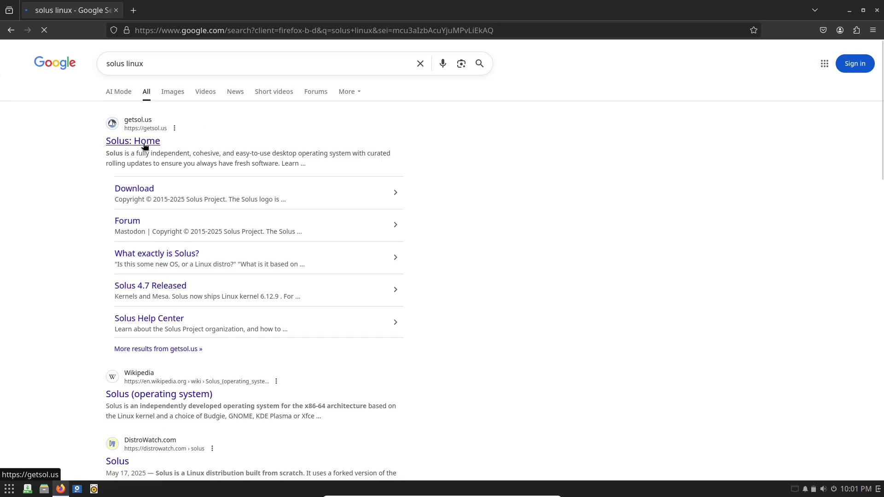
pyautogui.click(144, 145)
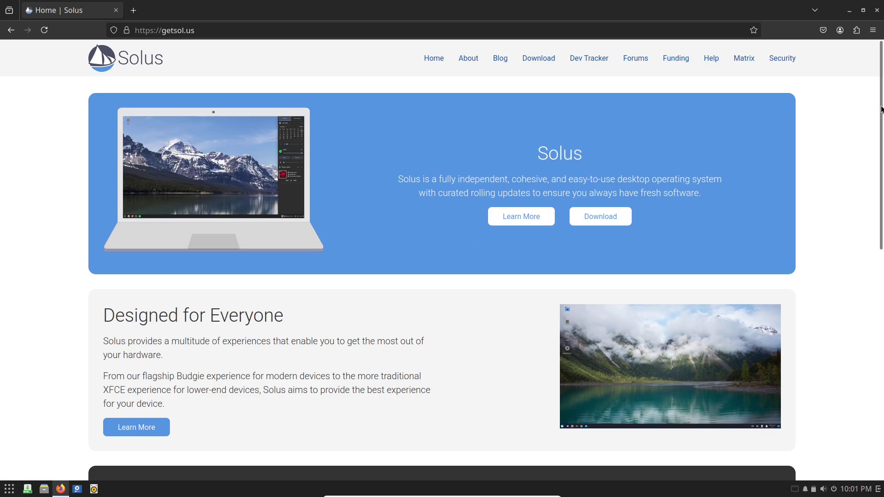
pyautogui.scroll(-7, 813, 154)
pyautogui.scroll(7, 882, 121)
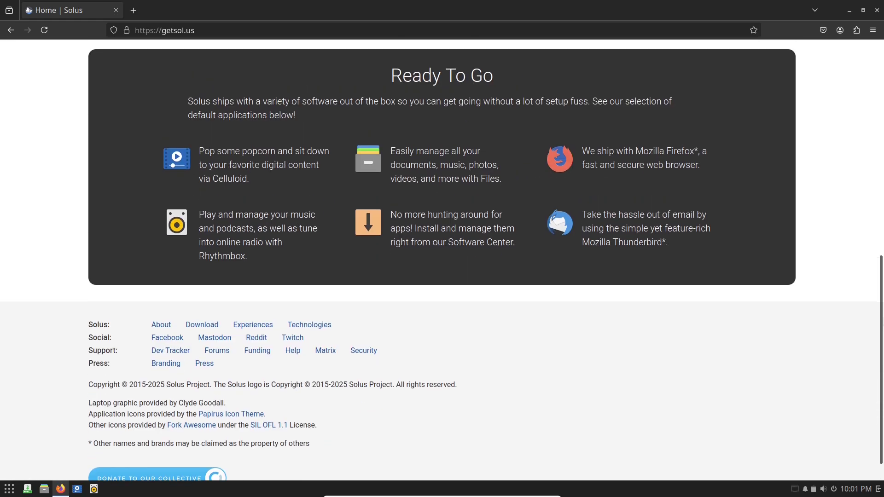
pyautogui.scroll(2, 882, 121)
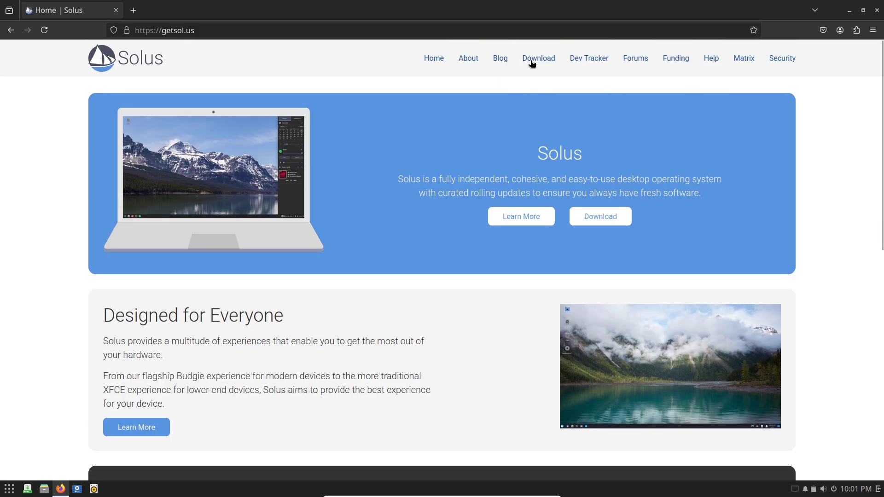
pyautogui.click(533, 64)
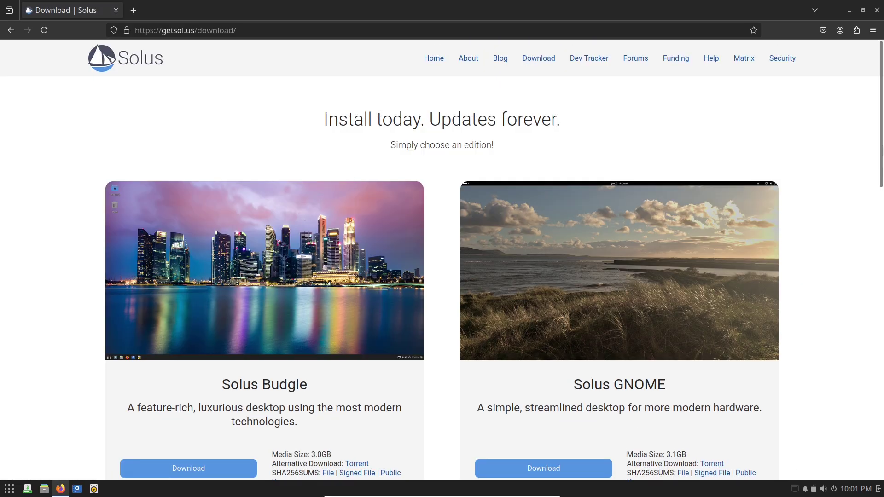
# - Read the Solus installation requirements page, then return to the download page
pyautogui.scroll(-5, 871, 222)
pyautogui.scroll(-9, 871, 222)
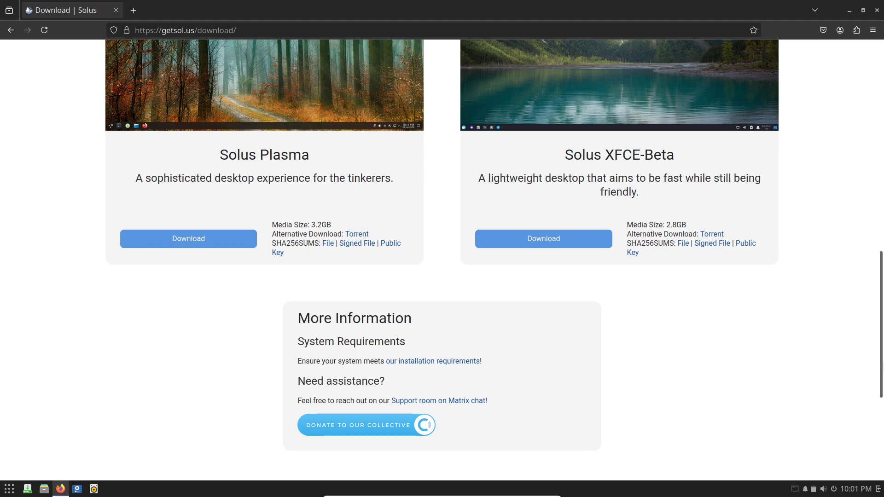
pyautogui.scroll(-1, 388, 327)
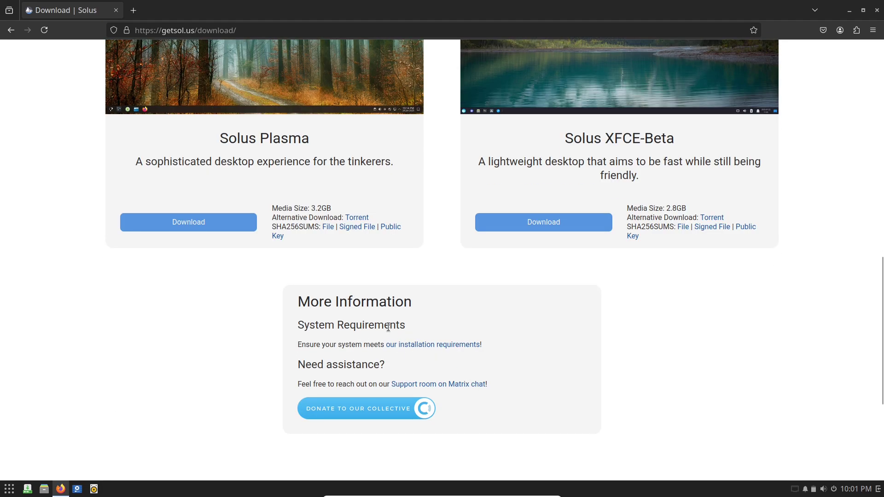
pyautogui.click(446, 347)
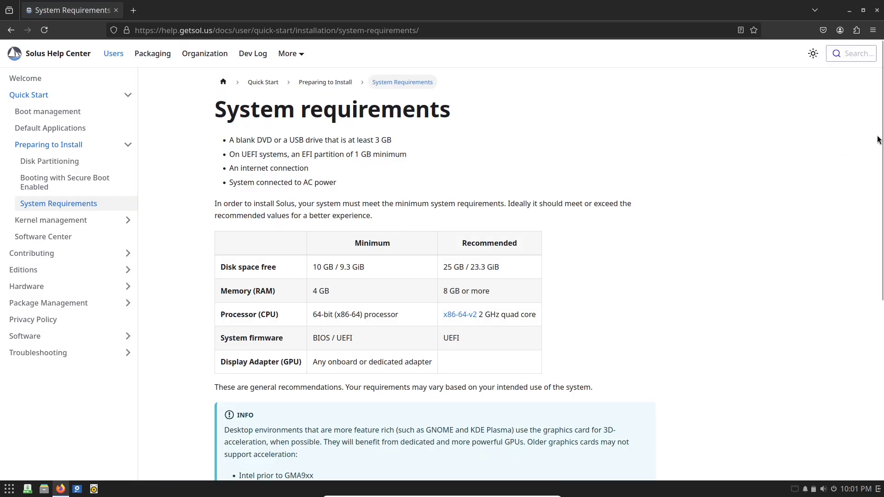
pyautogui.moveTo(878, 140); pyautogui.dragTo(876, 120)
pyautogui.click(11, 30)
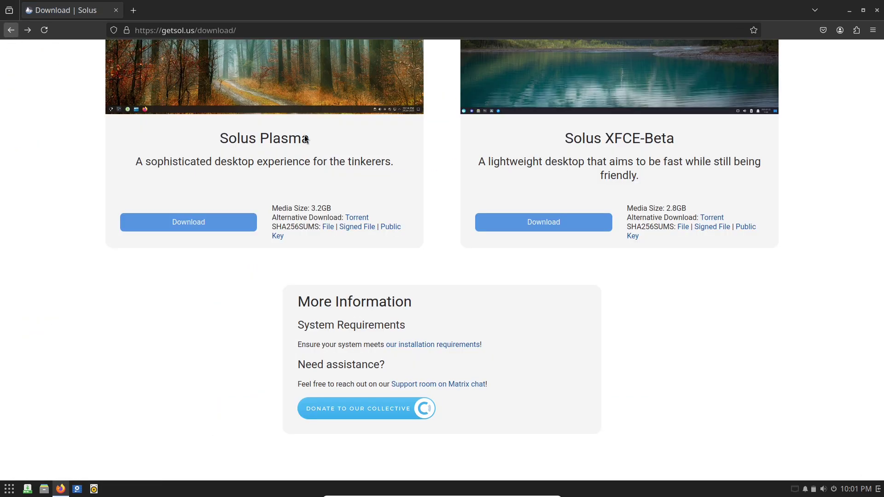
# - Start the Solus Budgie ISO download, cancel it, and close Firefox
pyautogui.moveTo(878, 322); pyautogui.dragTo(879, 98)
pyautogui.click(211, 447)
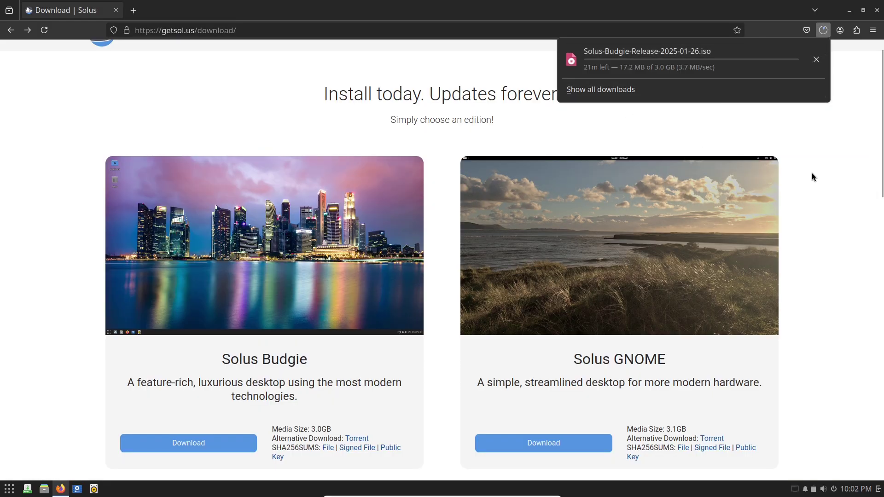
pyautogui.click(817, 60)
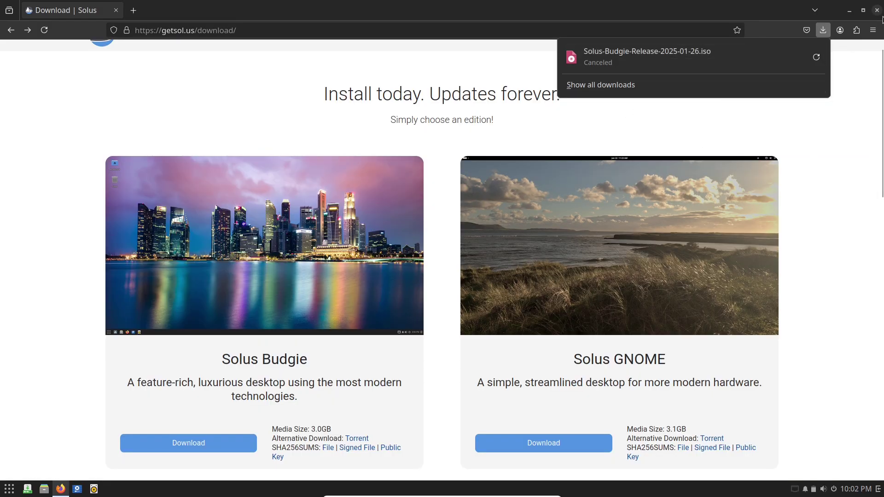
pyautogui.click(880, 12)
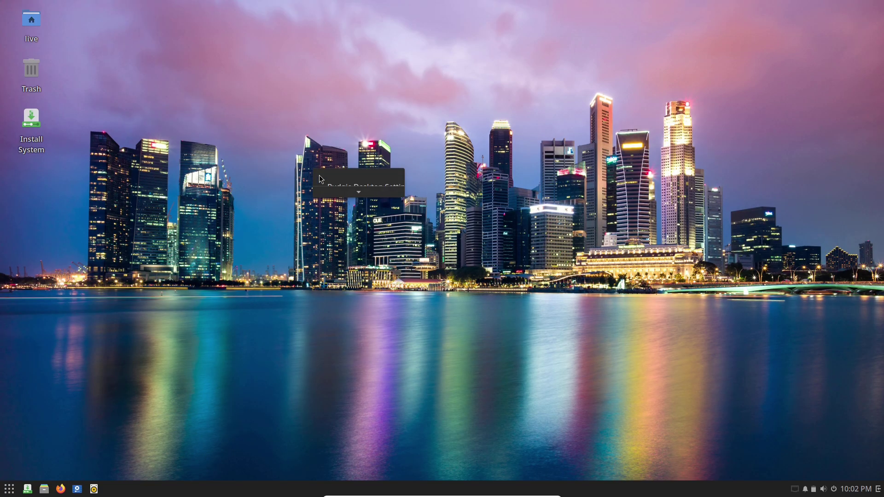
pyautogui.click(9, 489)
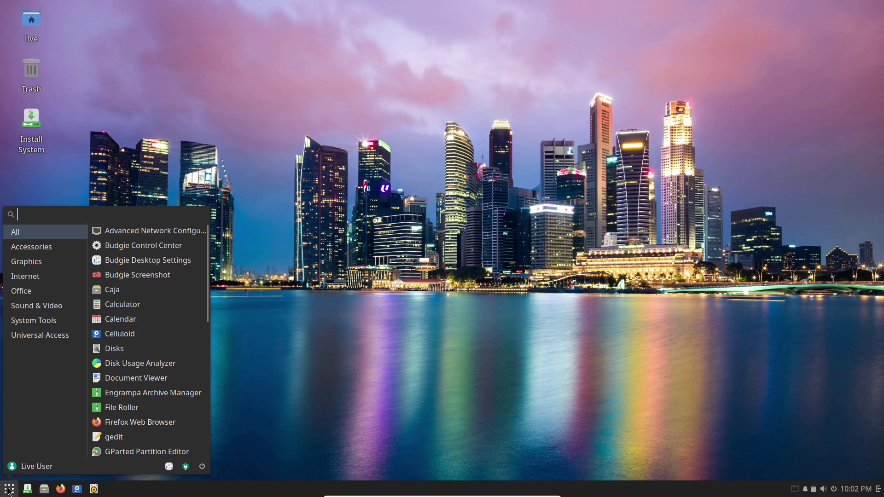
pyautogui.click(37, 341)
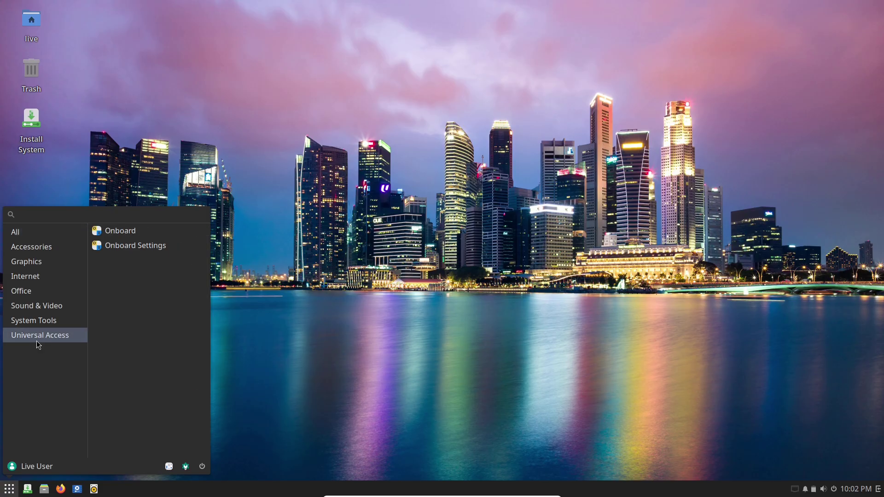
pyautogui.click(45, 327)
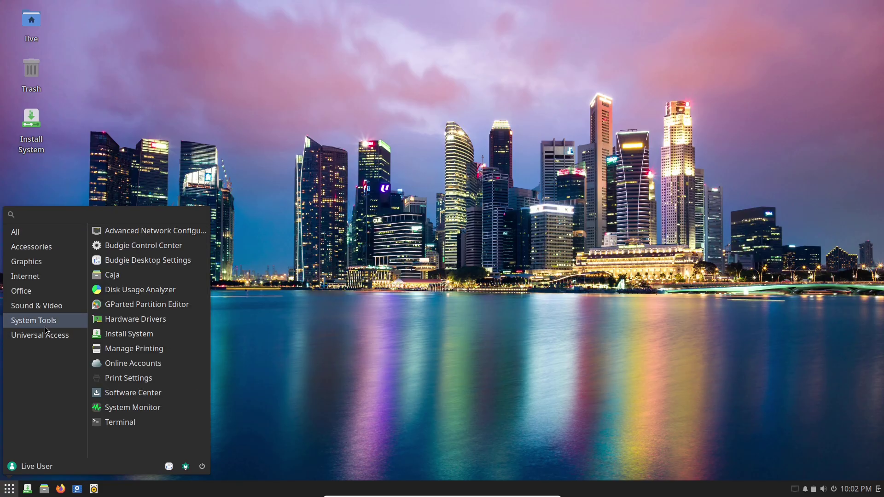
pyautogui.click(171, 392)
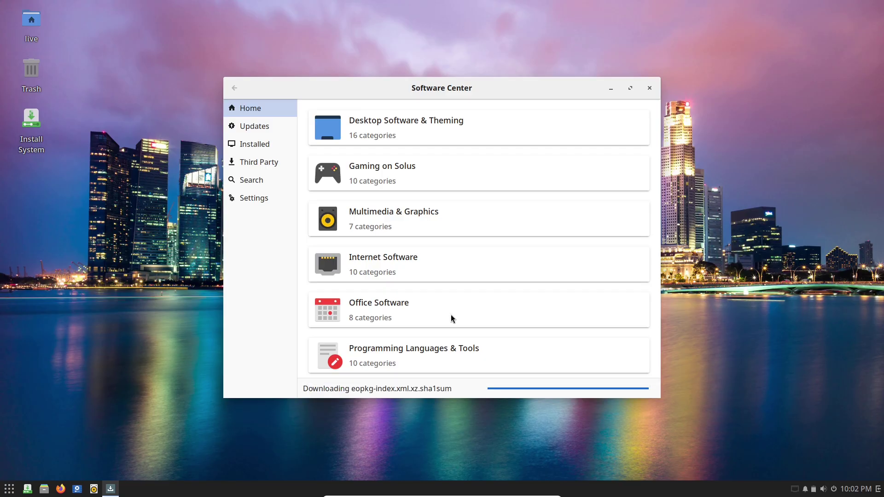
pyautogui.click(630, 88)
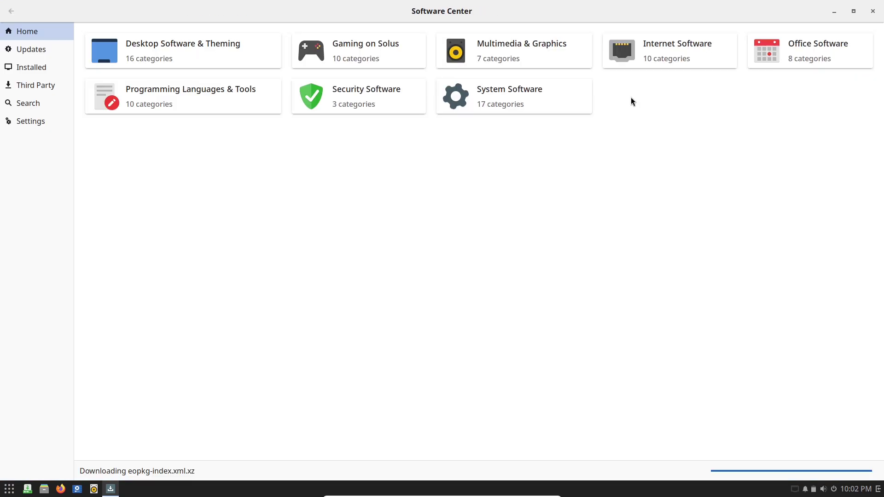
pyautogui.click(62, 123)
pyautogui.click(56, 103)
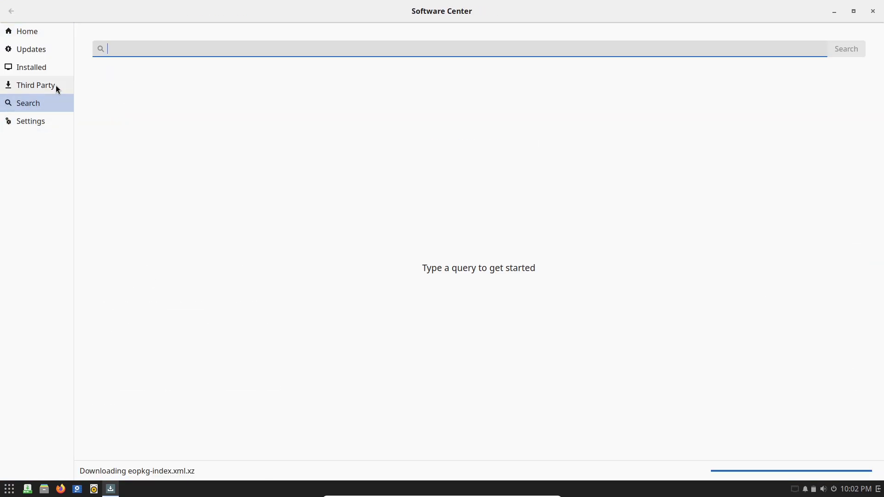
pyautogui.click(56, 85)
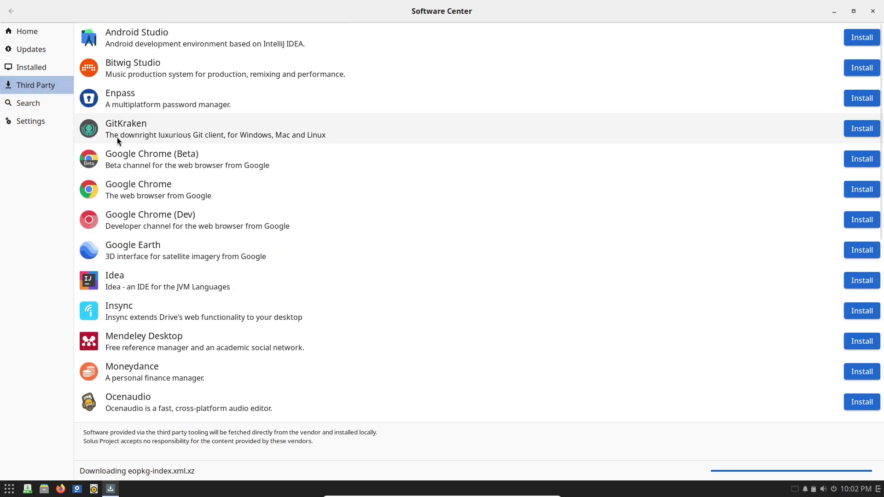
pyautogui.click(37, 68)
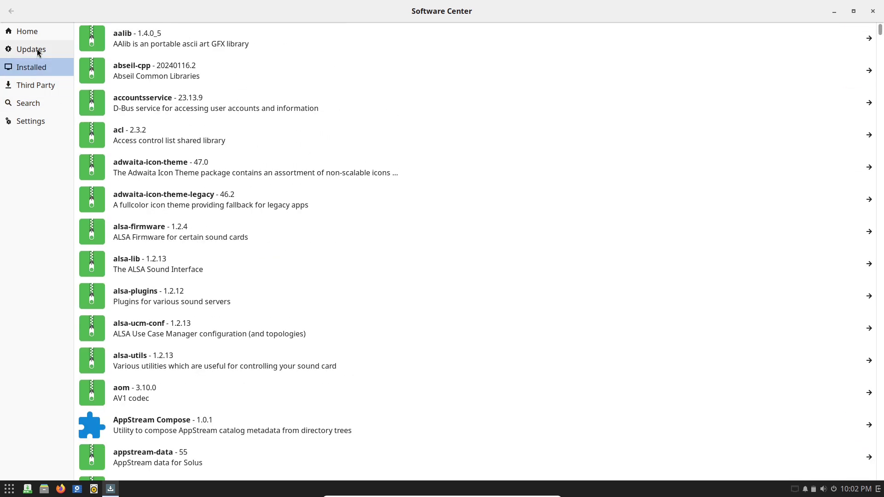
pyautogui.scroll(-20, 876, 416)
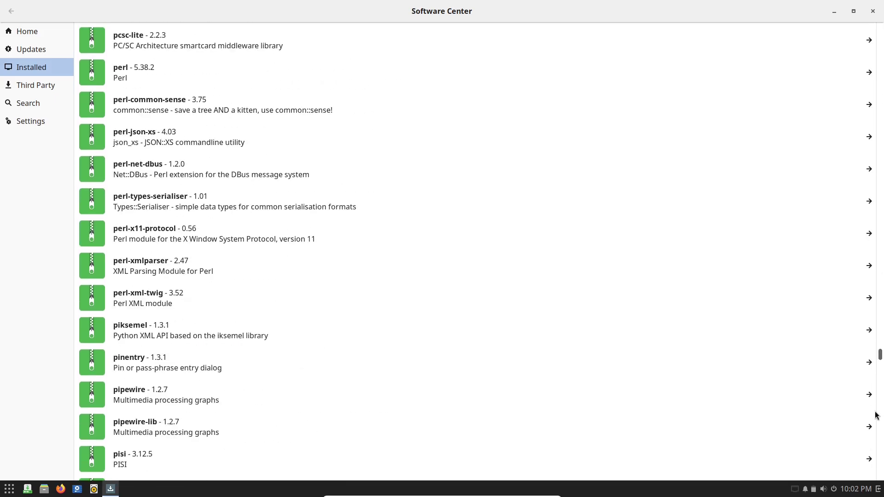
pyautogui.scroll(-15, 877, 416)
pyautogui.click(22, 49)
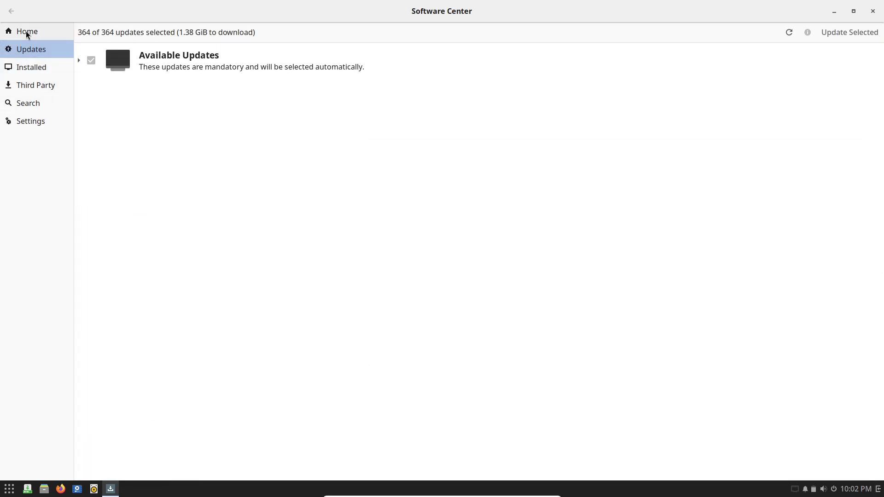
pyautogui.click(83, 64)
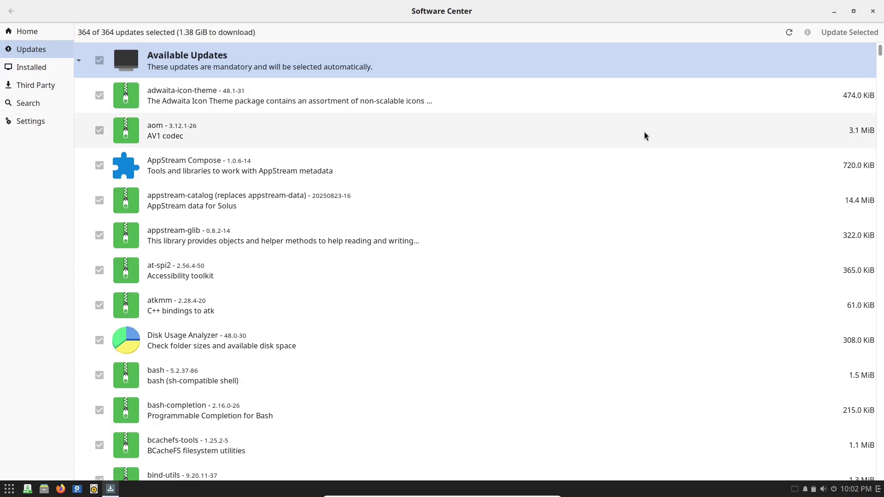
pyautogui.scroll(-10, 883, 102)
pyautogui.moveTo(883, 102); pyautogui.dragTo(877, 454)
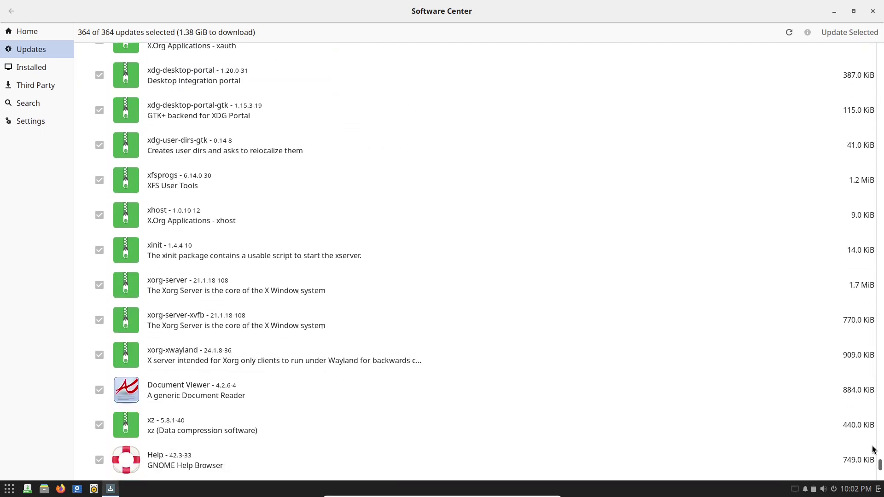
pyautogui.click(64, 33)
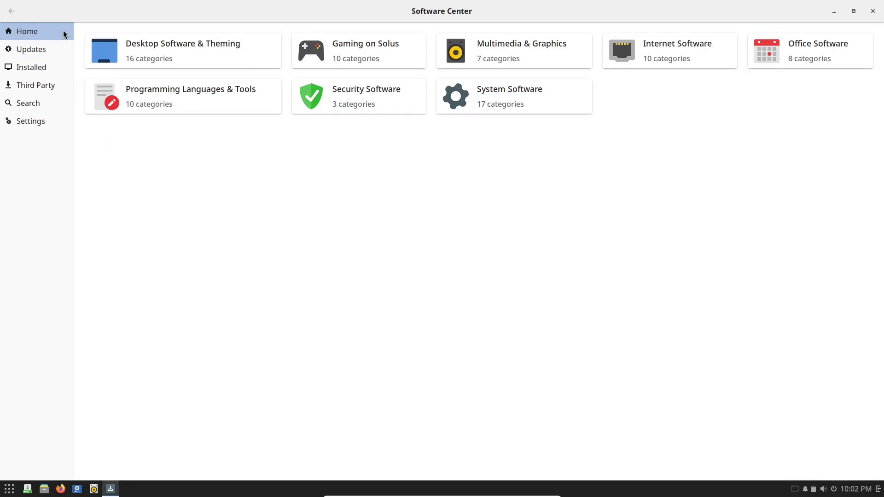
# - Close the Software Center, open Raven, and show the lock/log out/suspend/reboot/shutdown dialog
pyautogui.click(873, 11)
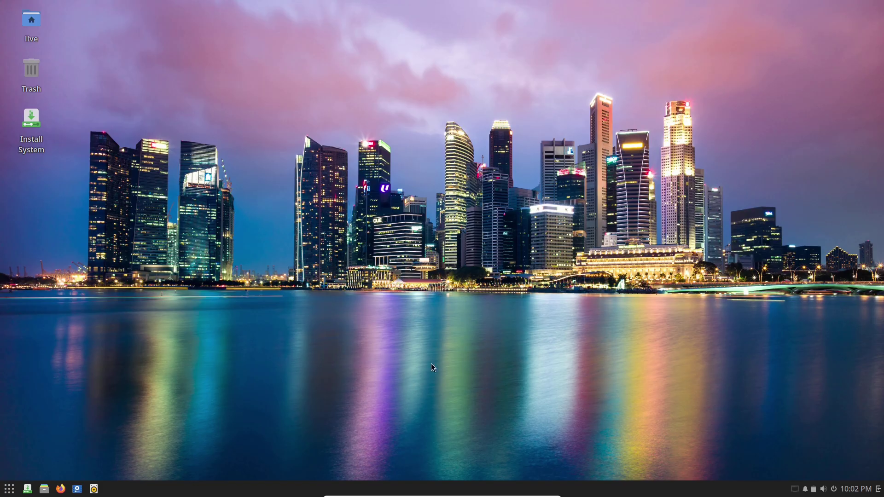
pyautogui.click(871, 491)
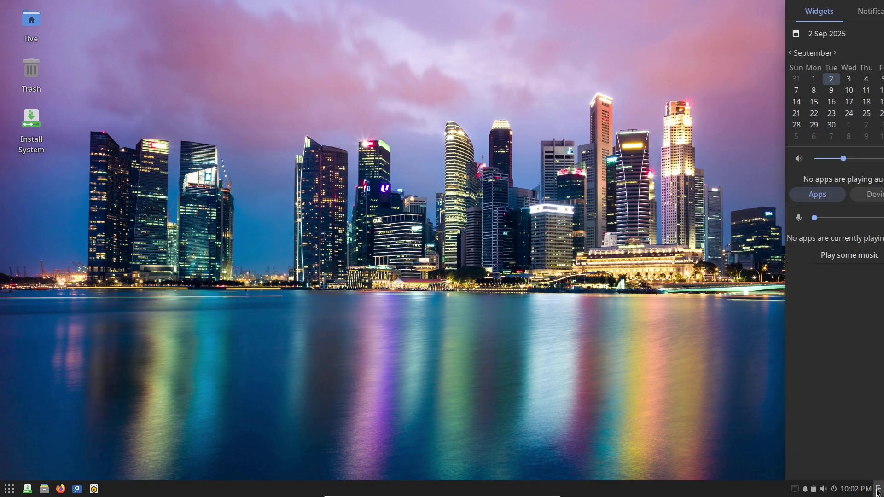
pyautogui.click(834, 490)
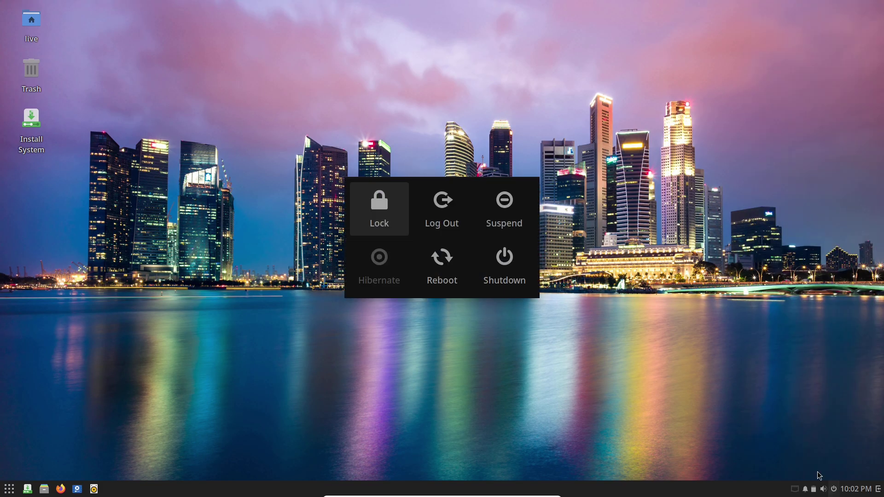